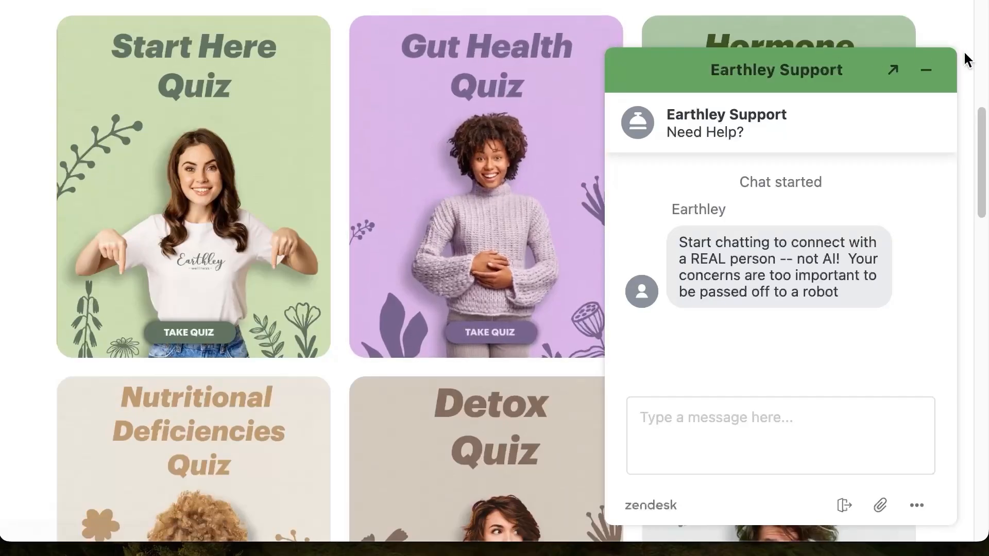
Minimise the support chat window, open the Start Here Quiz and start it
click(926, 70)
scroll(340, 230, up, 1)
scroll(340, 230, down, 1)
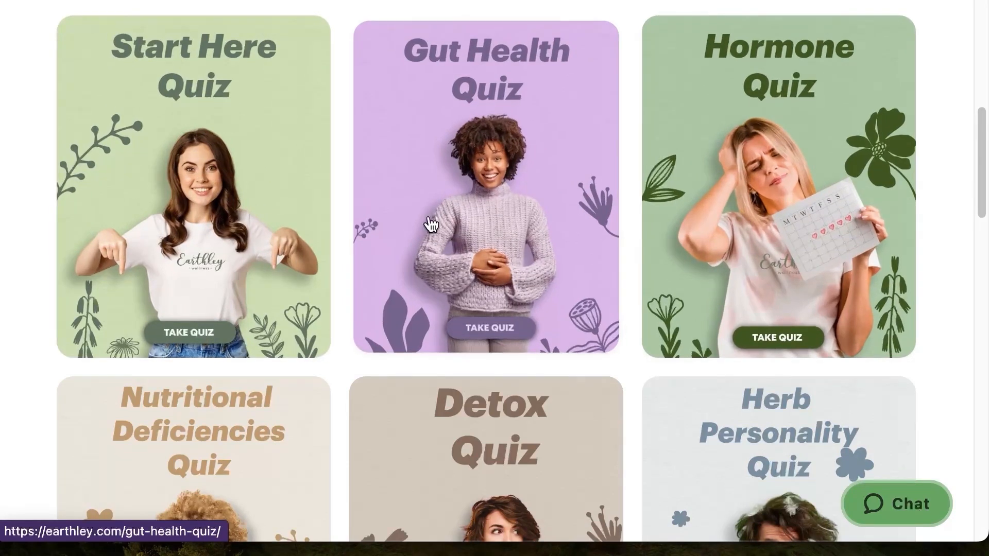
click(234, 157)
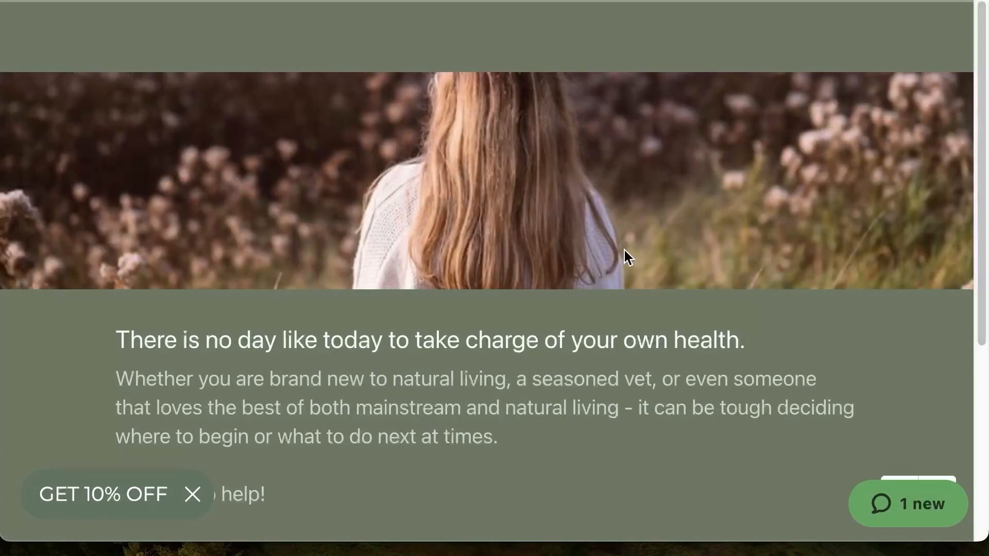
scroll(624, 253, down, 6)
click(191, 347)
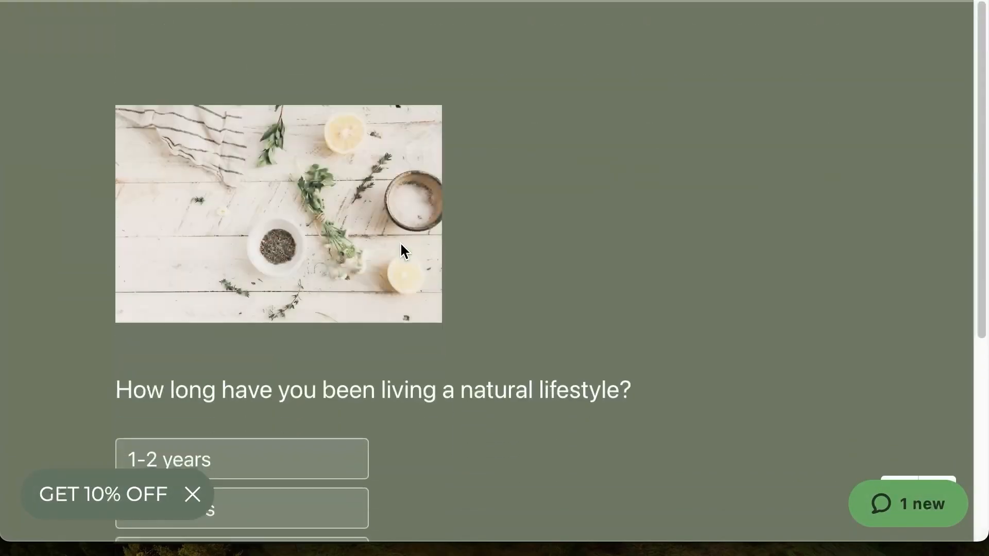
Answer how long you have lived a natural lifestyle, and choose "I've been fully natural for years!" as the best description
scroll(364, 364, down, 5)
click(254, 267)
click(315, 472)
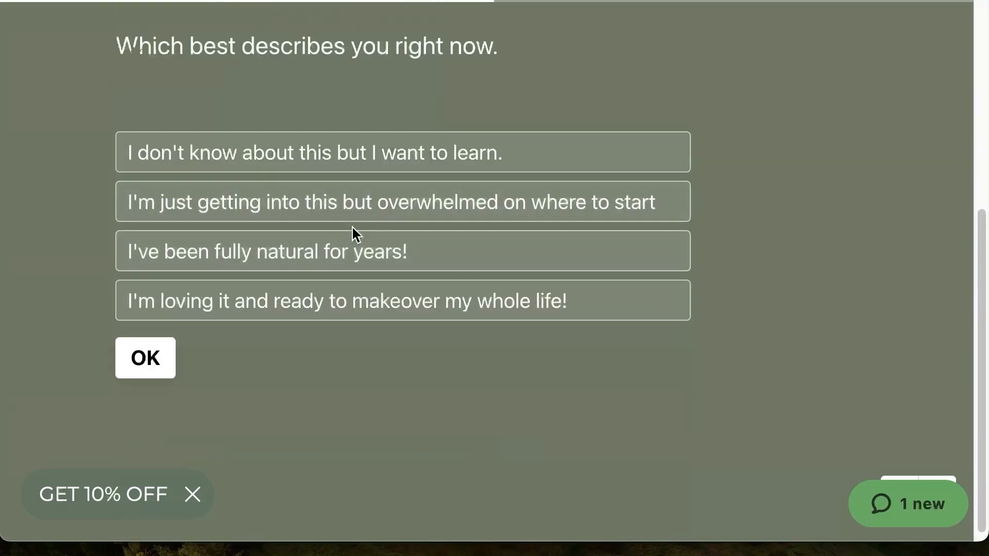
click(348, 248)
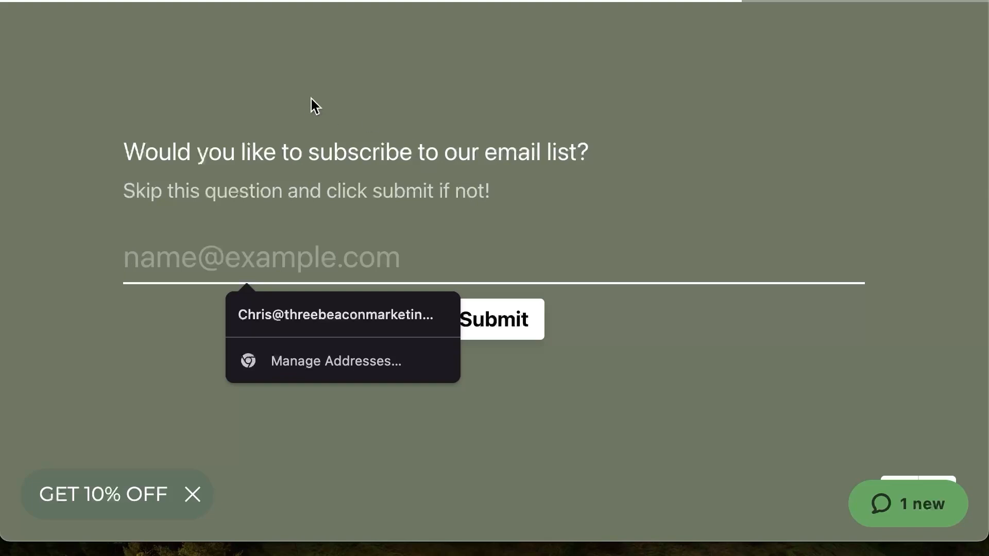
Highlight the note about skipping the email list question in the quiz
drag(125, 191, 495, 195)
click(160, 195)
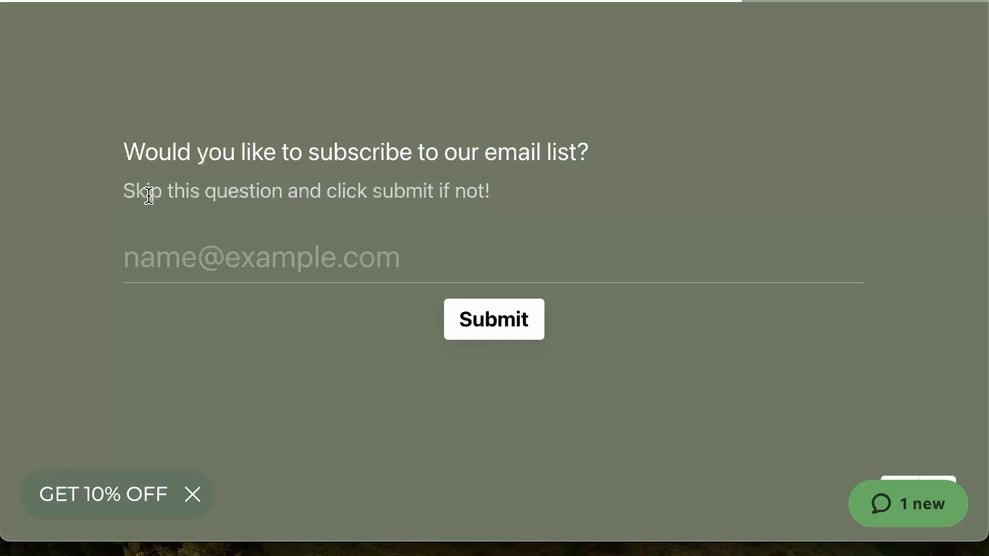
drag(120, 200, 539, 196)
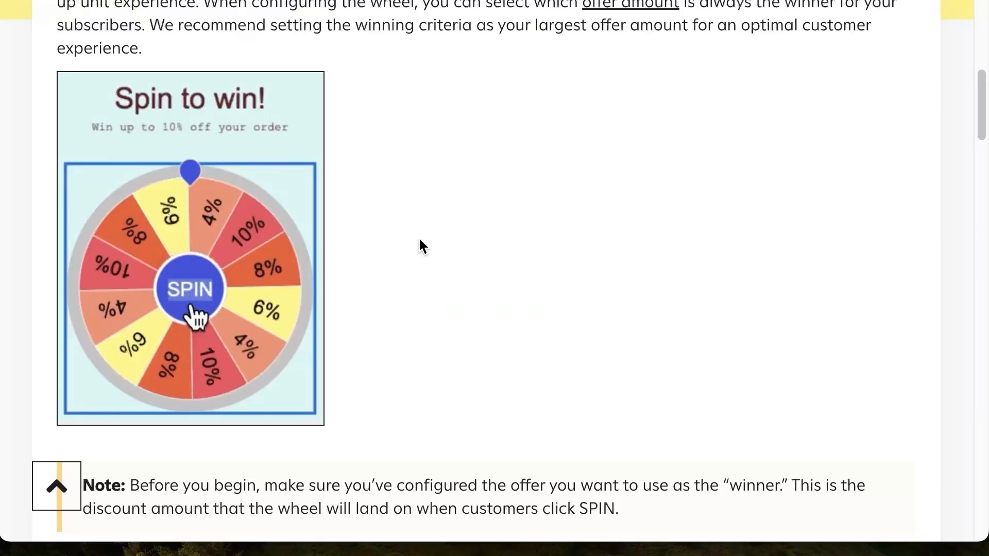
scroll(419, 239, up, 1)
scroll(418, 233, down, 1)
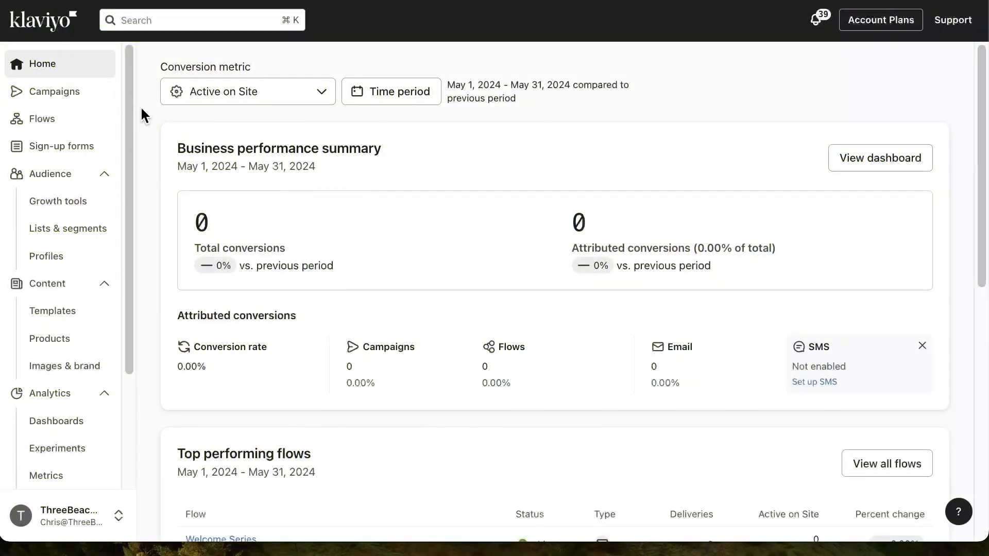
Go to the sign-up forms page in Klaviyo and review the template type and category filter options
click(84, 153)
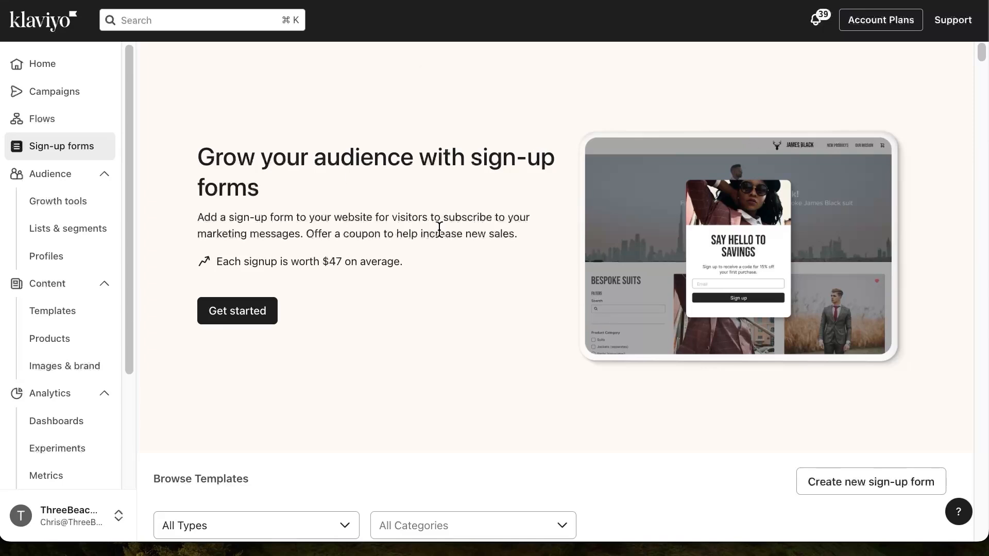
scroll(439, 228, down, 8)
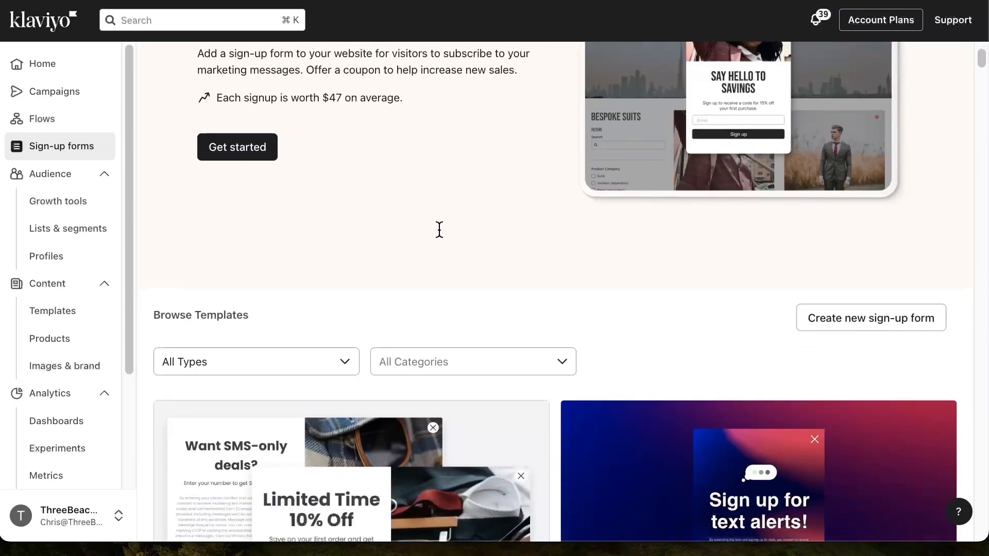
scroll(439, 230, up, 1)
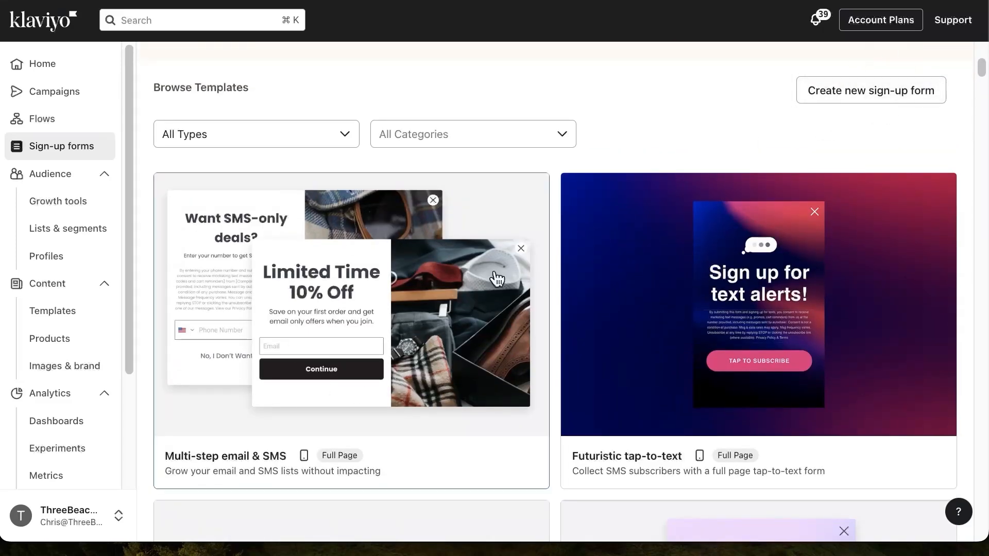
click(314, 137)
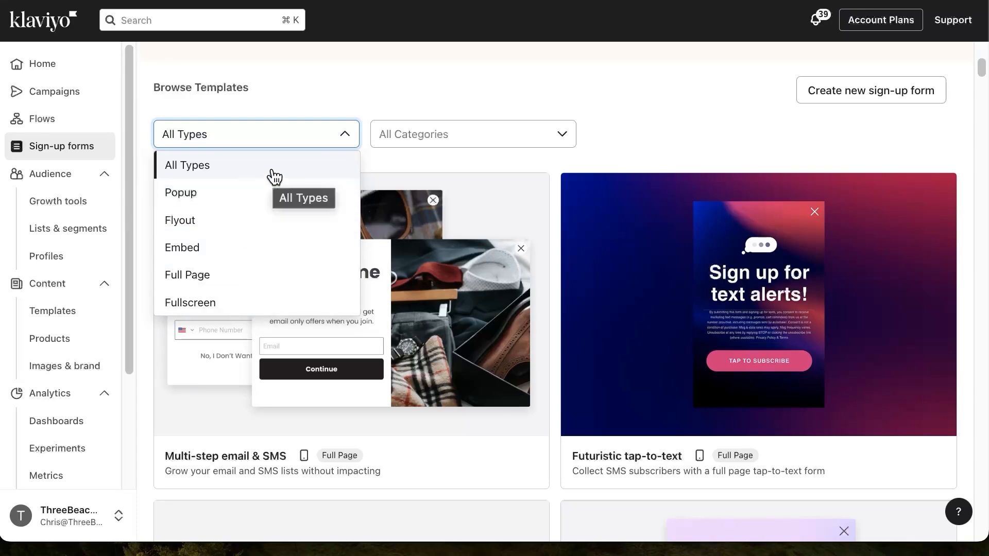
click(533, 140)
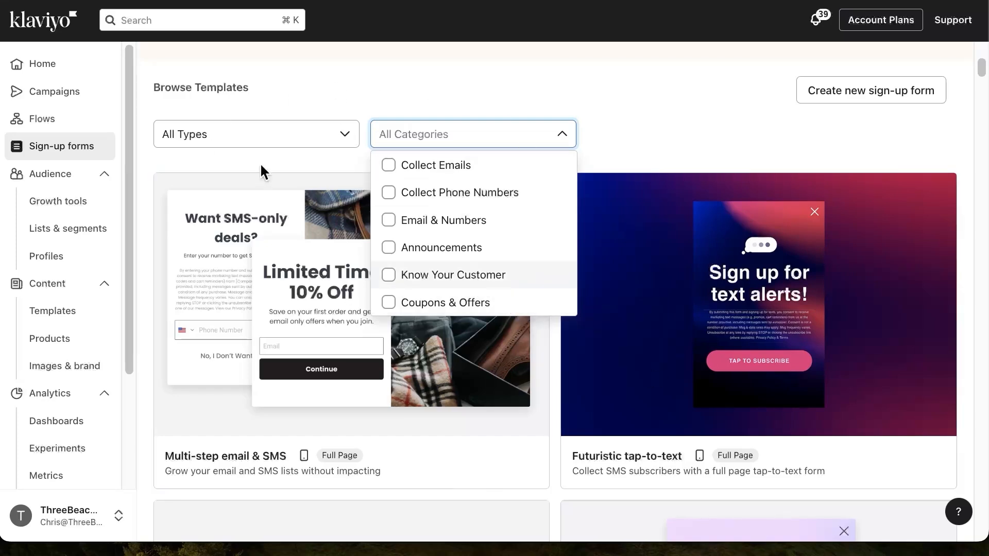
click(675, 126)
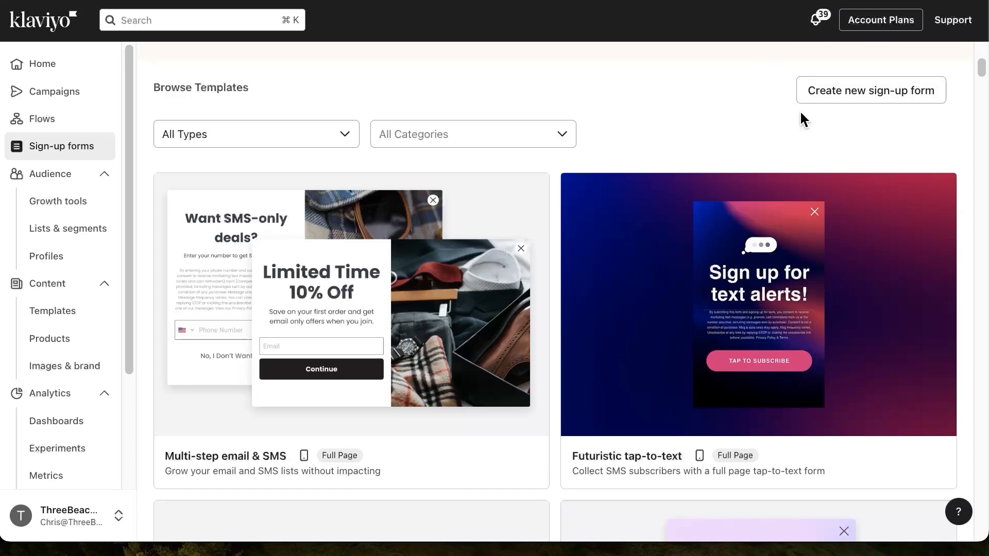
Create a popup sign-up form named "new sign up unit" that adds subscribers to the New Subscribers list, and open its design
click(877, 90)
click(841, 102)
text(new sign up unit)
click(771, 154)
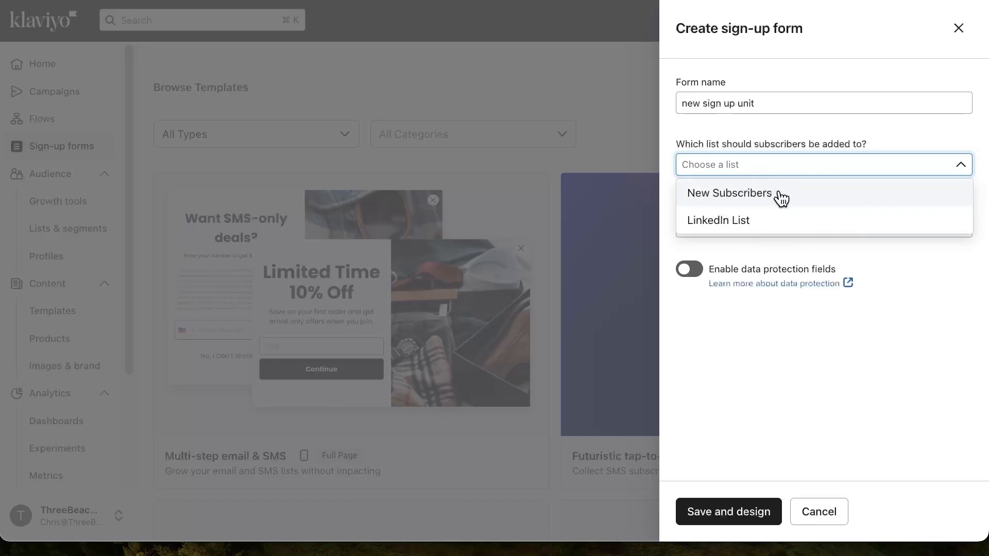
click(746, 195)
click(742, 227)
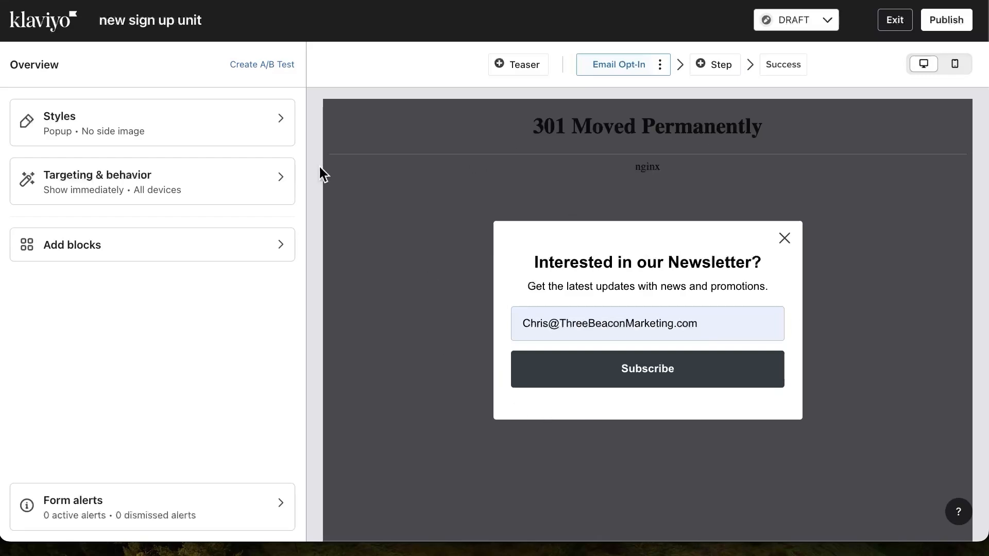
Open the form's style settings and set the popup width to Large
click(281, 126)
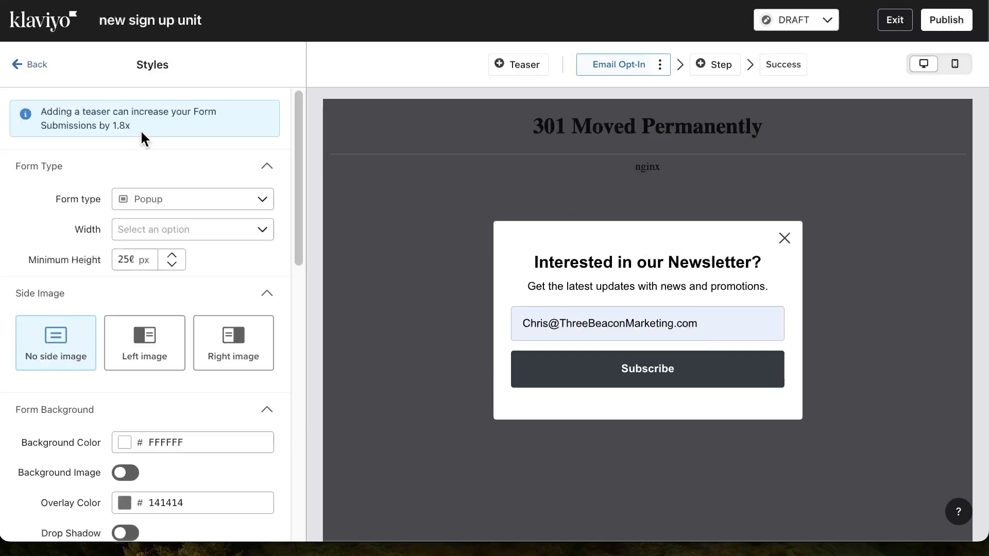
click(204, 229)
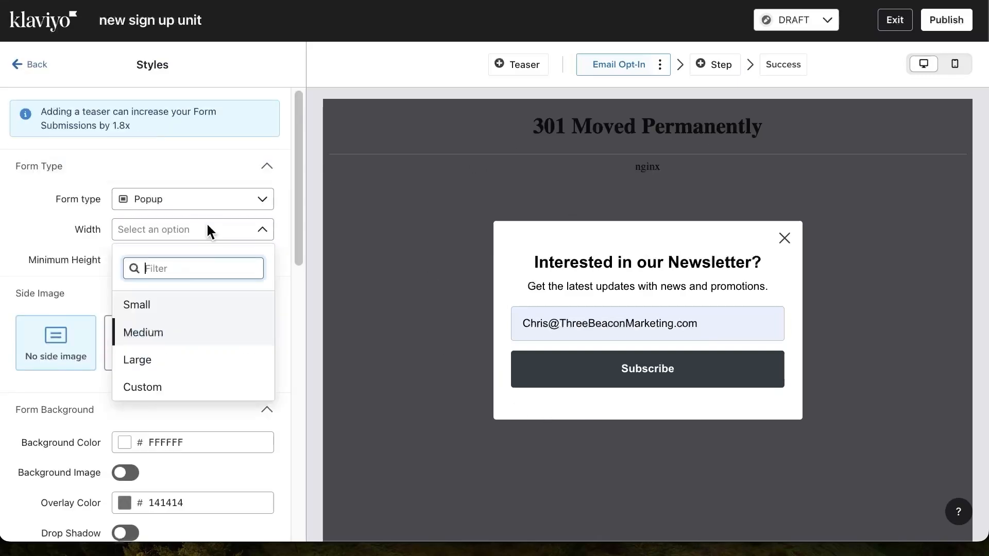
click(185, 356)
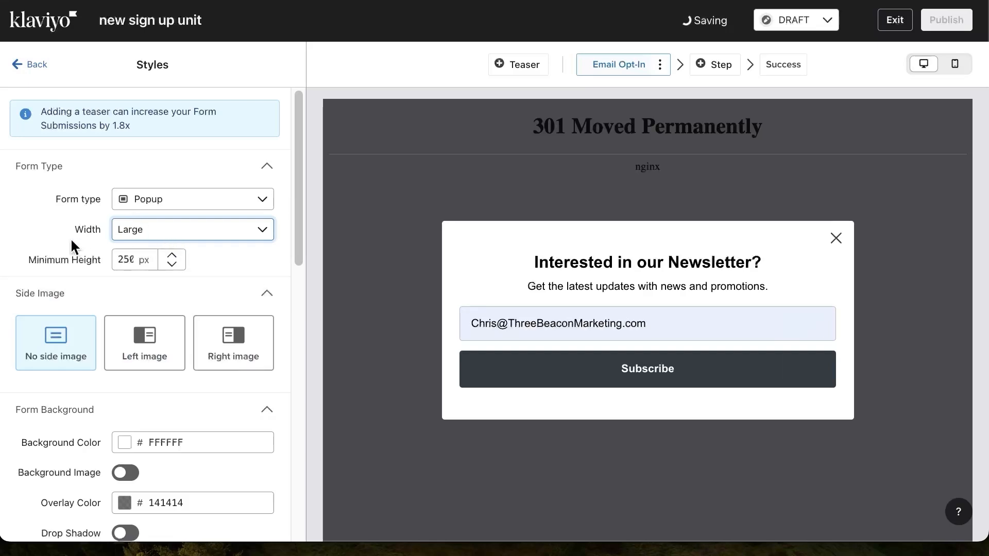
Place the popup's side image area on the right and show it on all devices
click(122, 358)
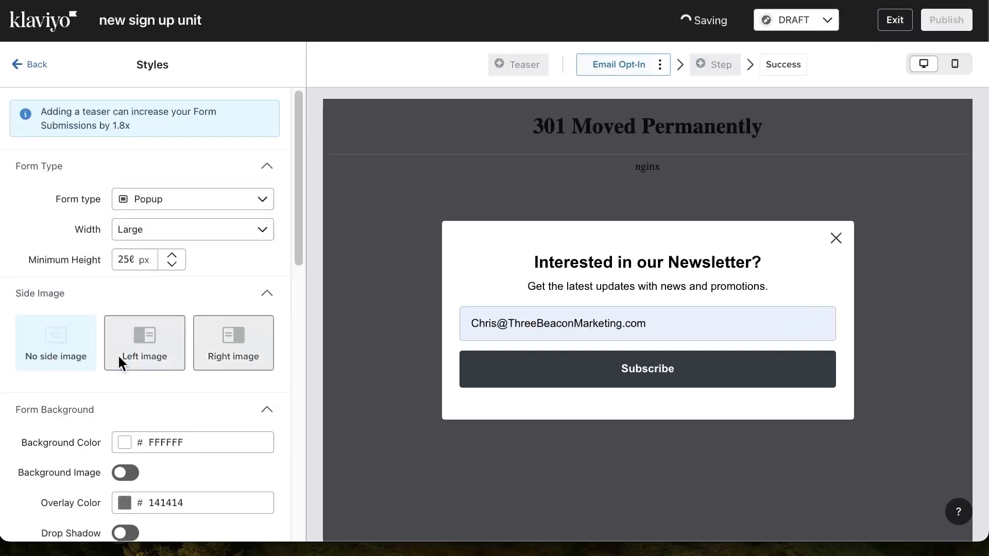
click(231, 365)
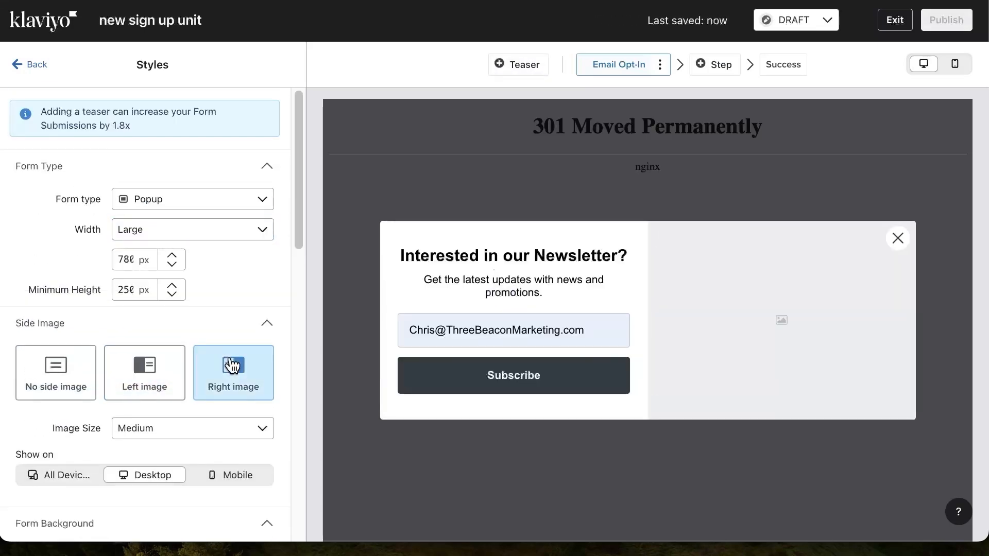
scroll(253, 362, down, 1)
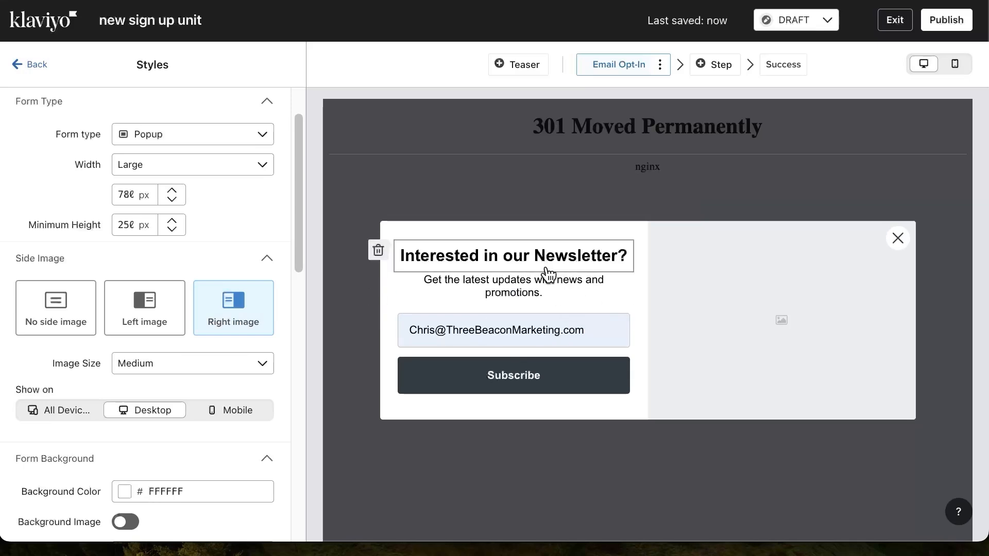
scroll(230, 276, down, 1)
scroll(230, 275, down, 2)
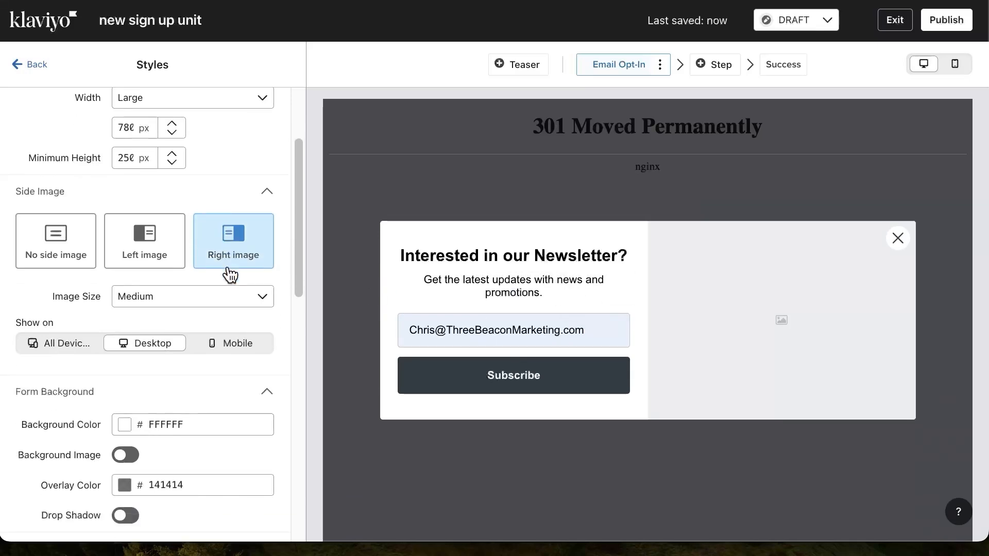
click(61, 343)
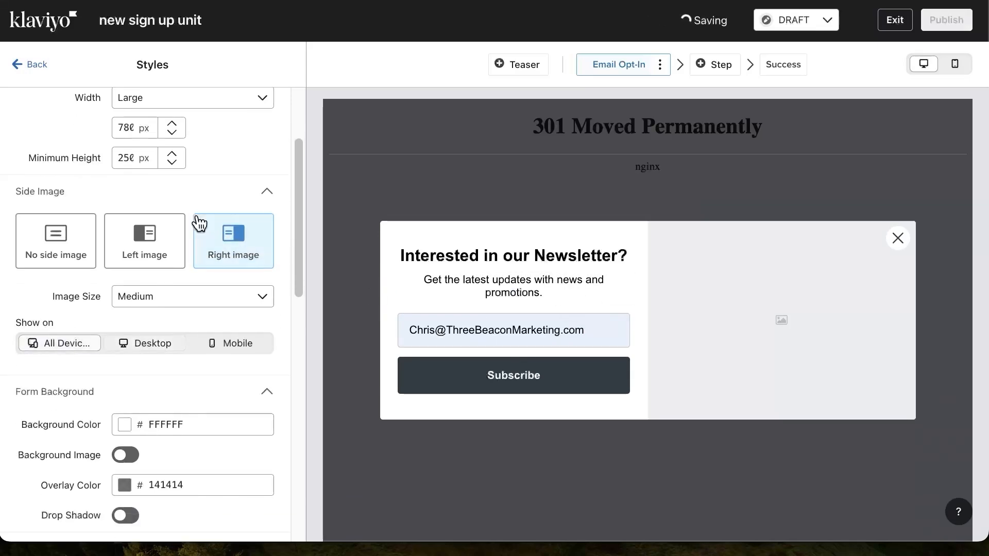
Review the form background, form style and input field text options, including the colour pickers, and return to the form overview
scroll(207, 258, down, 5)
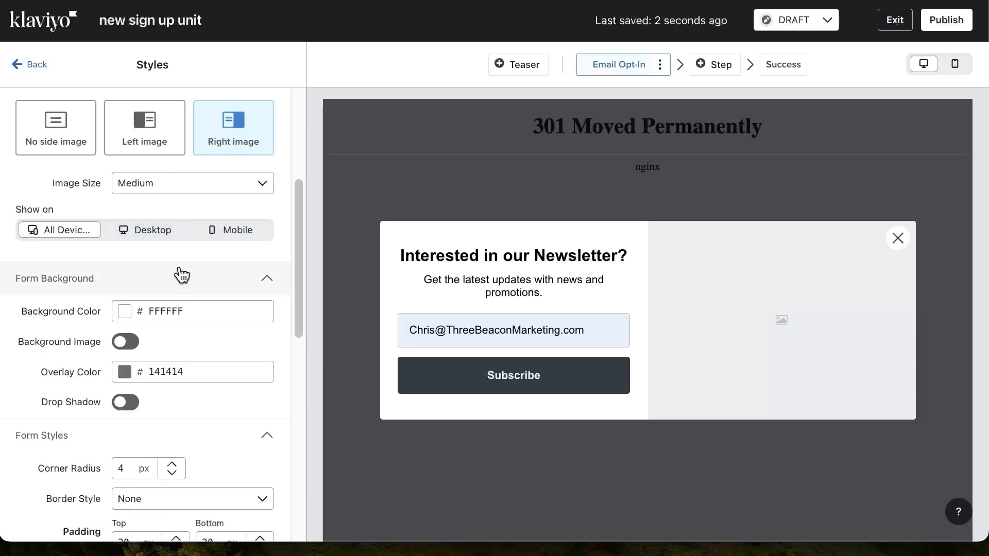
scroll(179, 273, down, 1)
click(123, 312)
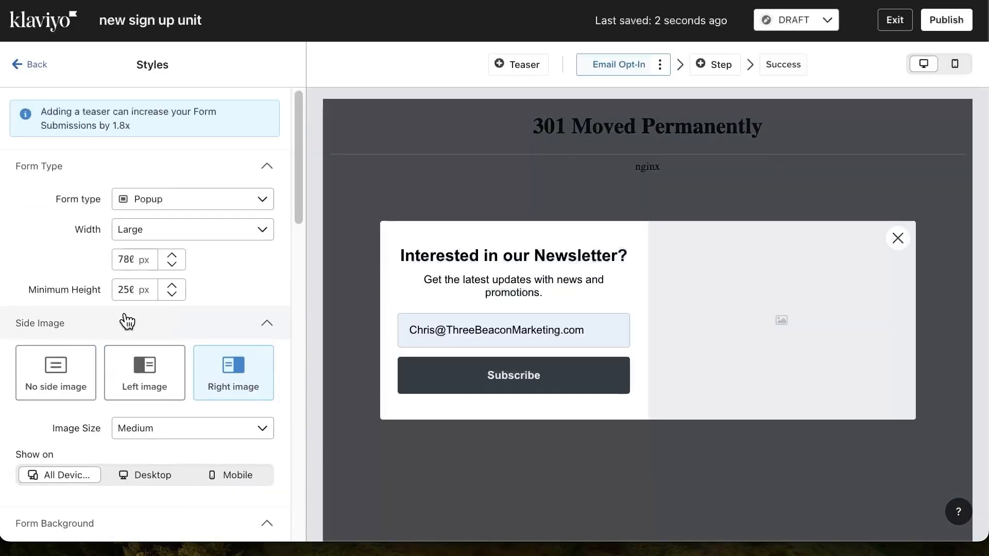
scroll(166, 381, down, 6)
click(125, 331)
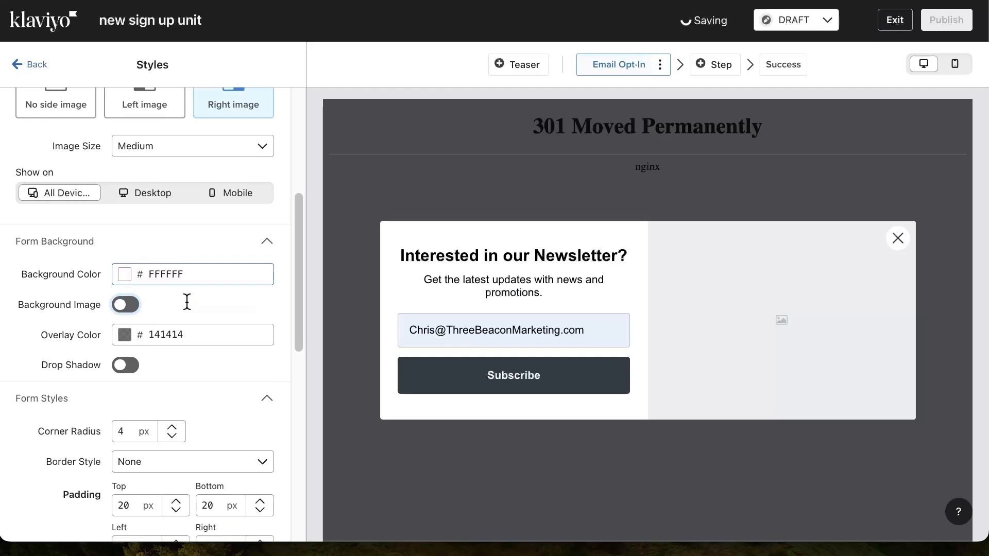
scroll(190, 335, down, 10)
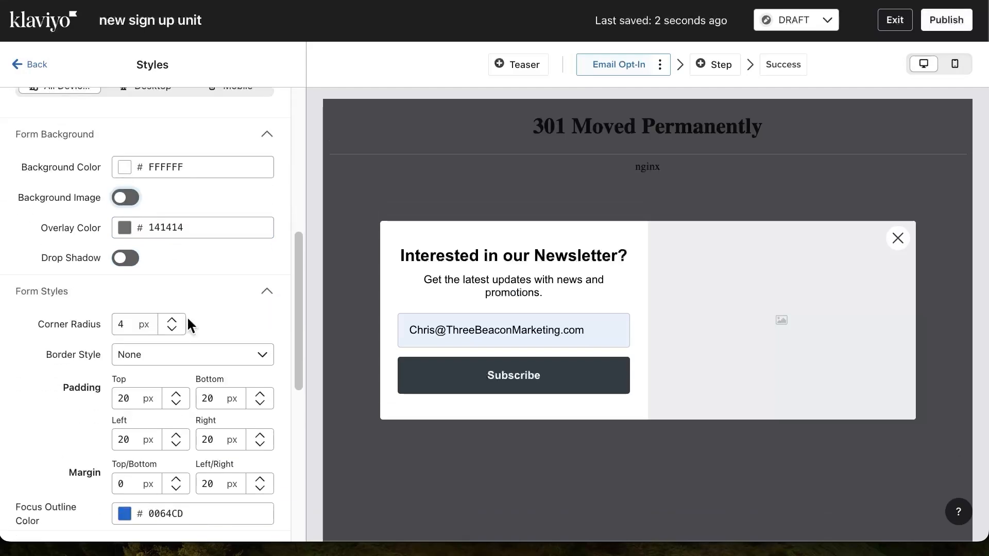
click(170, 317)
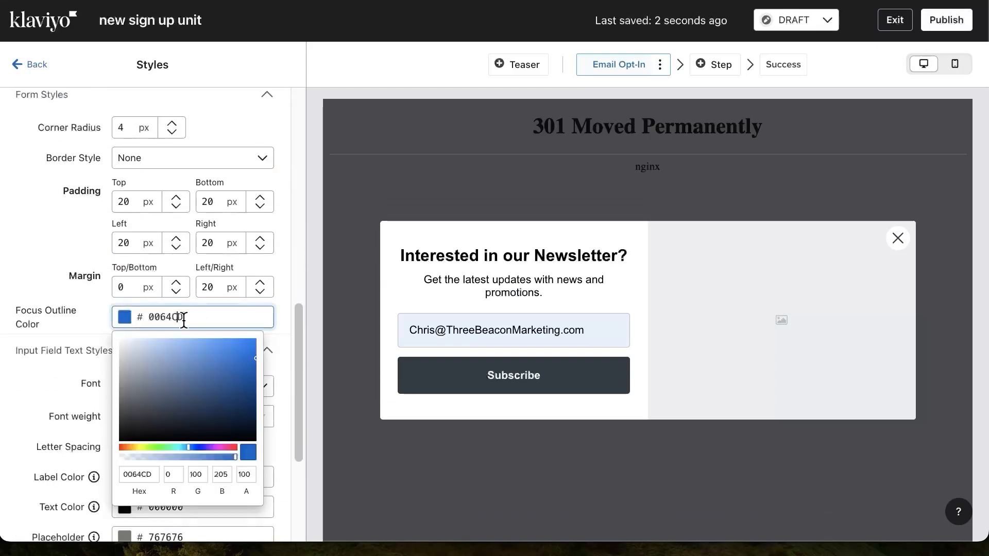
scroll(188, 322, down, 4)
click(14, 299)
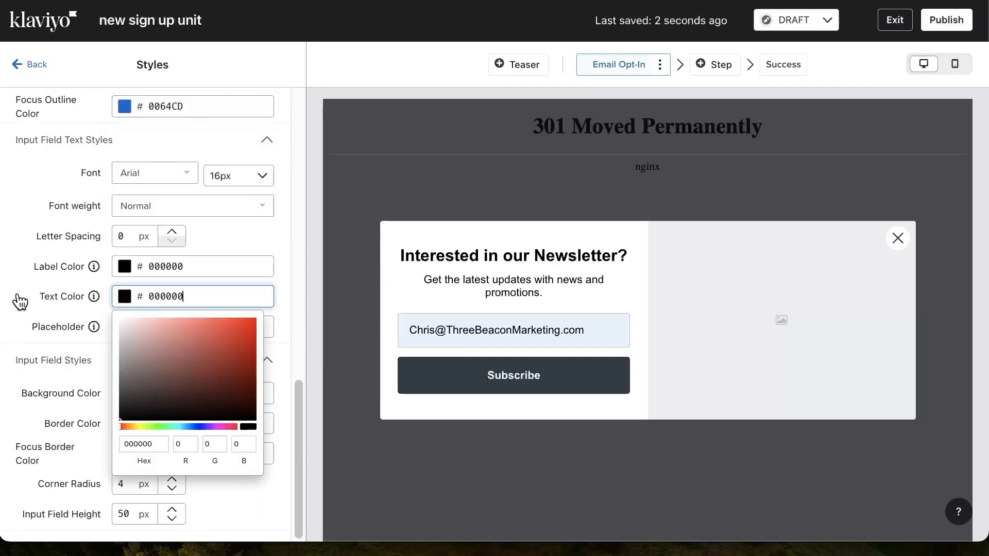
click(27, 278)
click(35, 65)
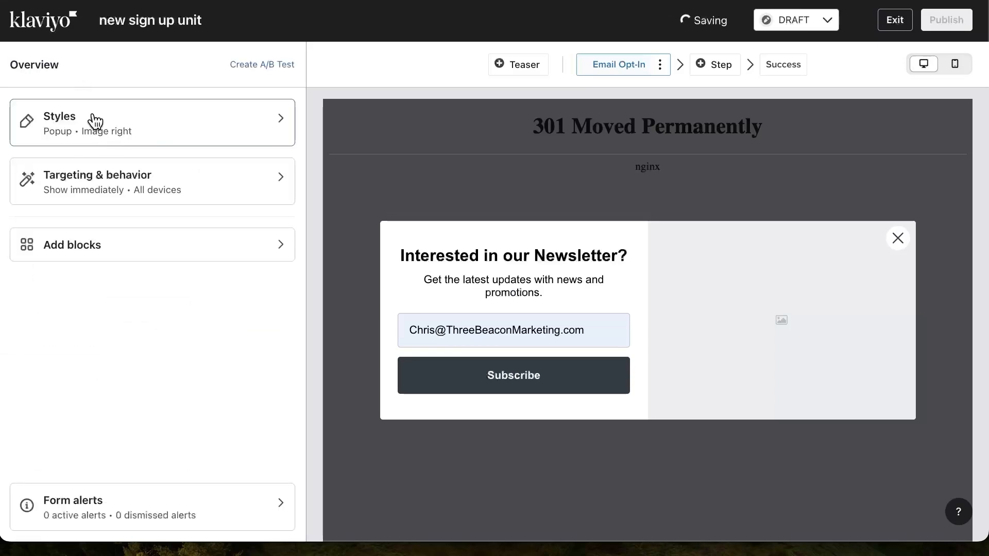
Set the form's display timing to be based on rules, with the "When visitor is exiting the page" rule enabled
click(199, 181)
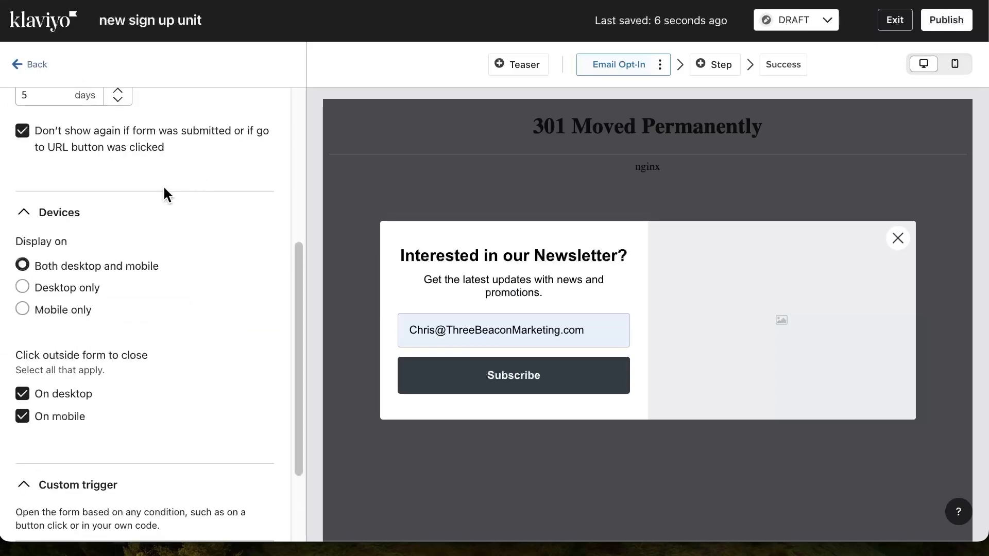
scroll(163, 185, up, 5)
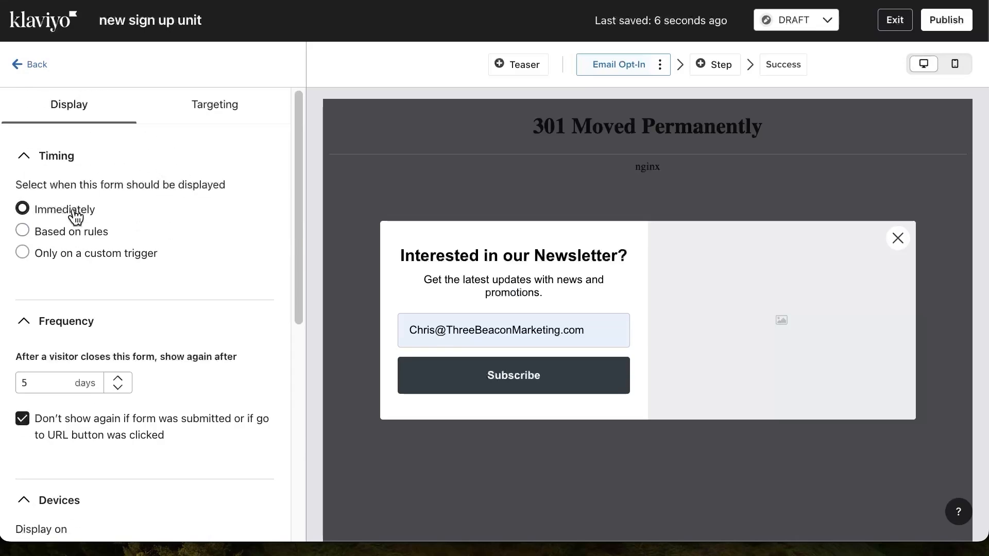
click(67, 232)
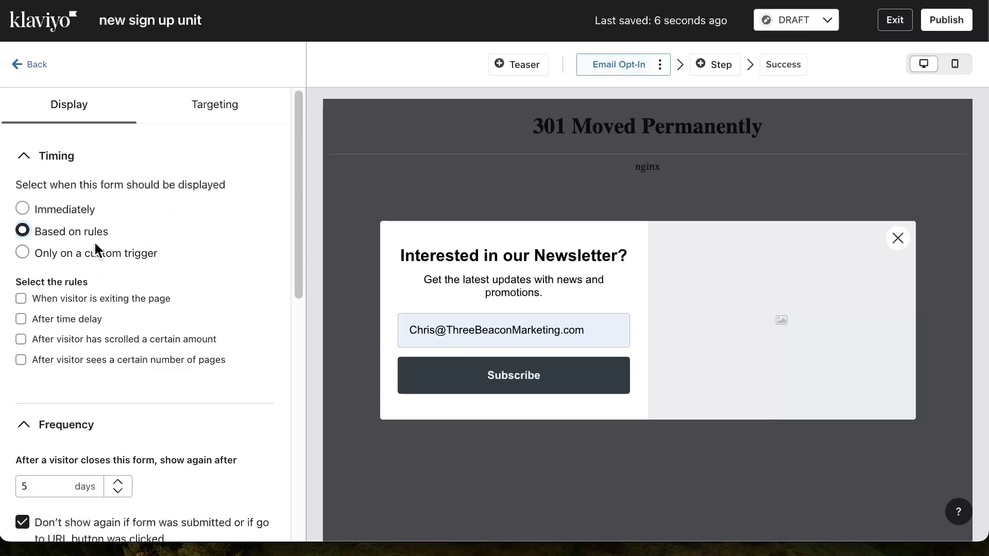
click(75, 301)
scroll(181, 274, down, 4)
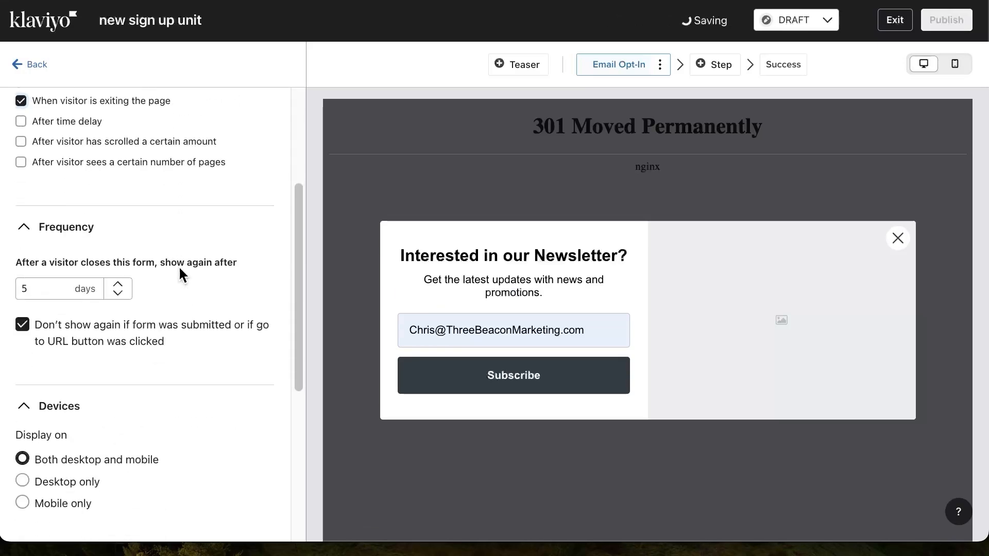
Set the form to show again 1 day after a visitor closes it, and check the device settings
click(57, 293)
double_click(53, 285)
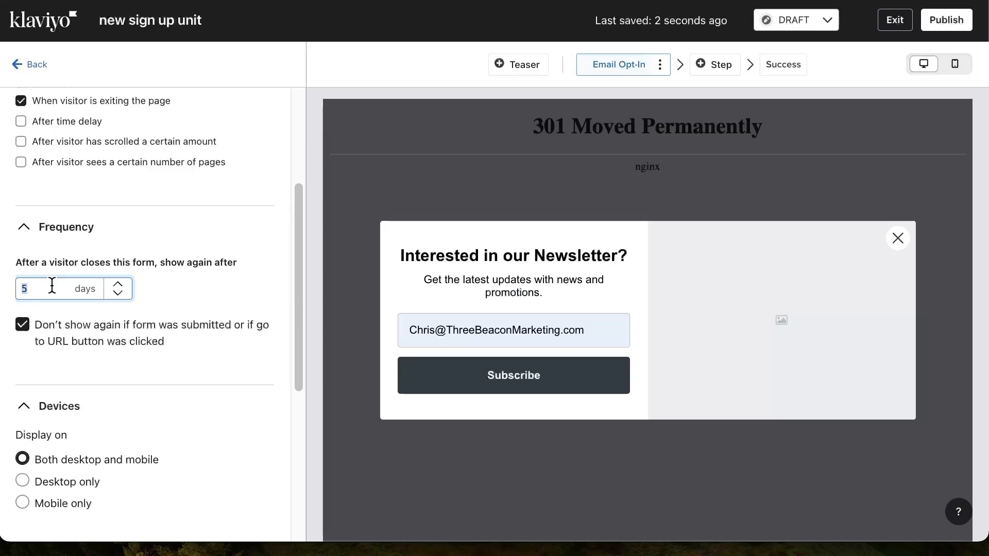
text(1)
click(196, 281)
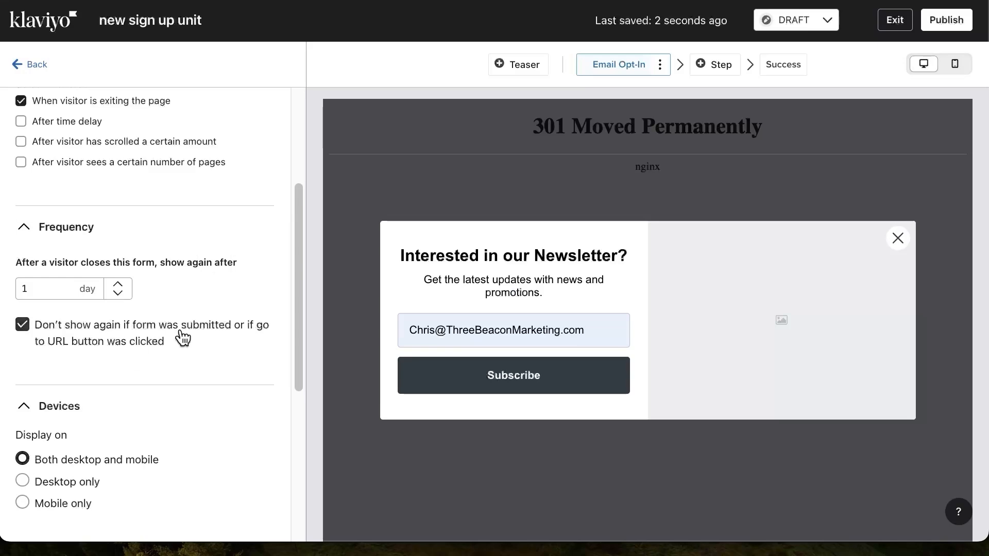
scroll(180, 296, down, 1)
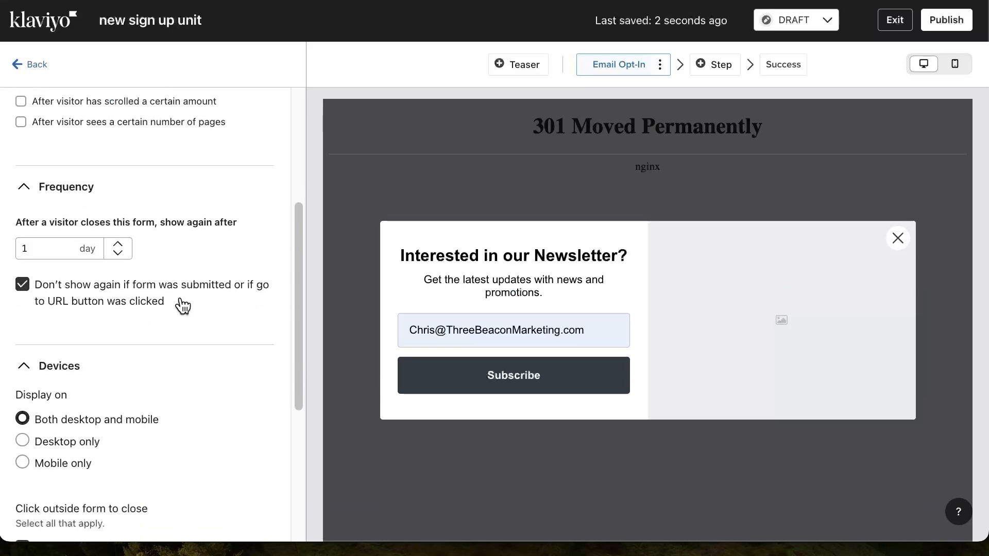
scroll(181, 306, down, 5)
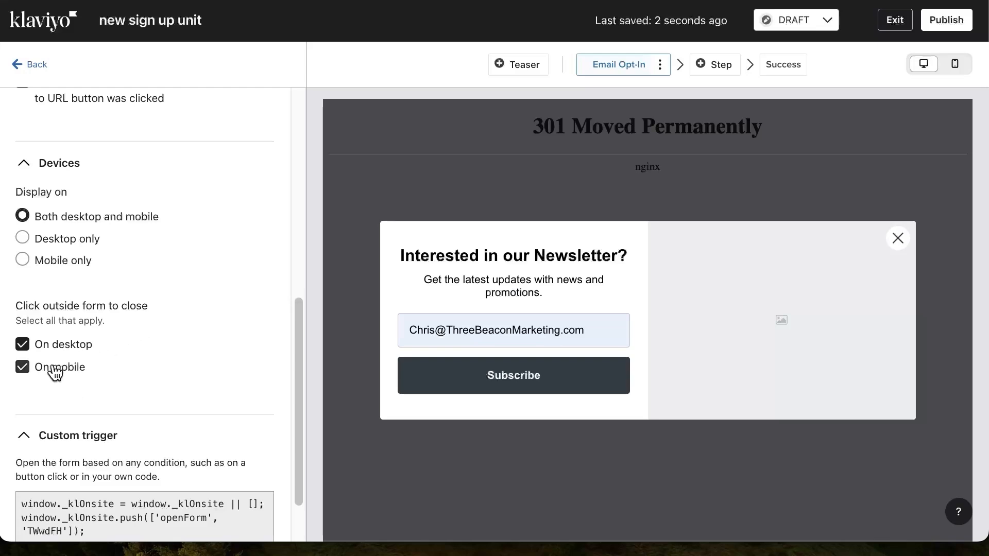
Open the form's targeting settings and set visitor targeting to "Don't show to existing Klaviyo profiles"
click(42, 63)
click(253, 107)
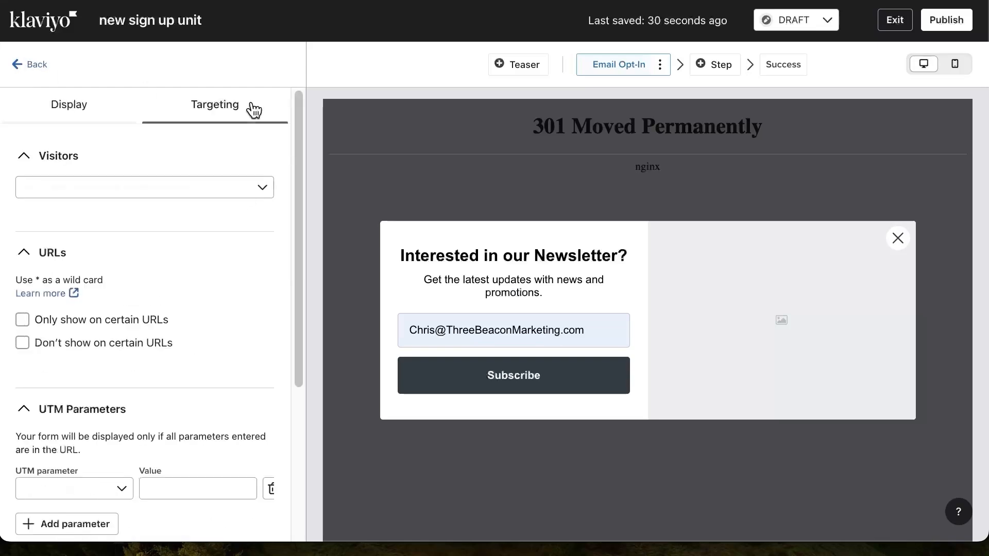
click(141, 184)
click(112, 196)
click(242, 188)
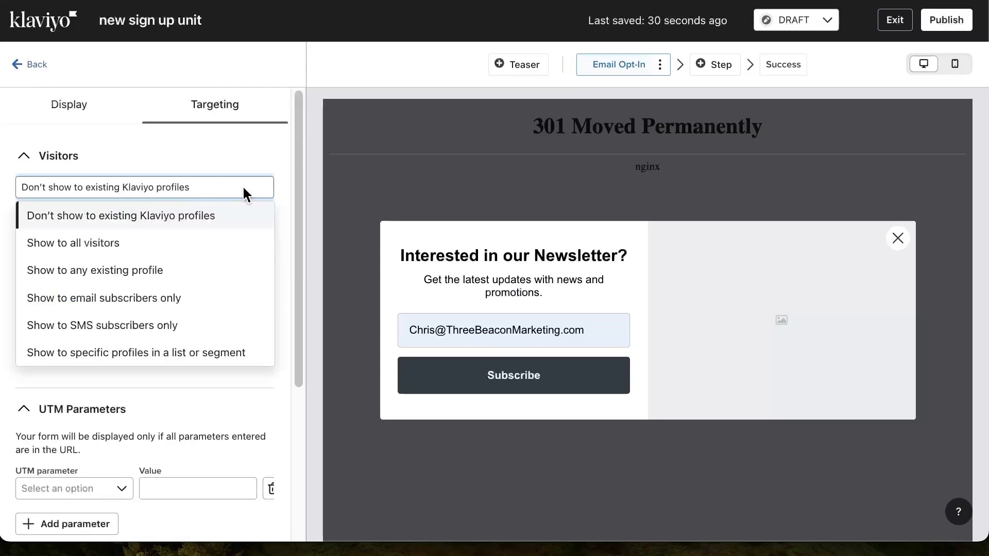
click(221, 219)
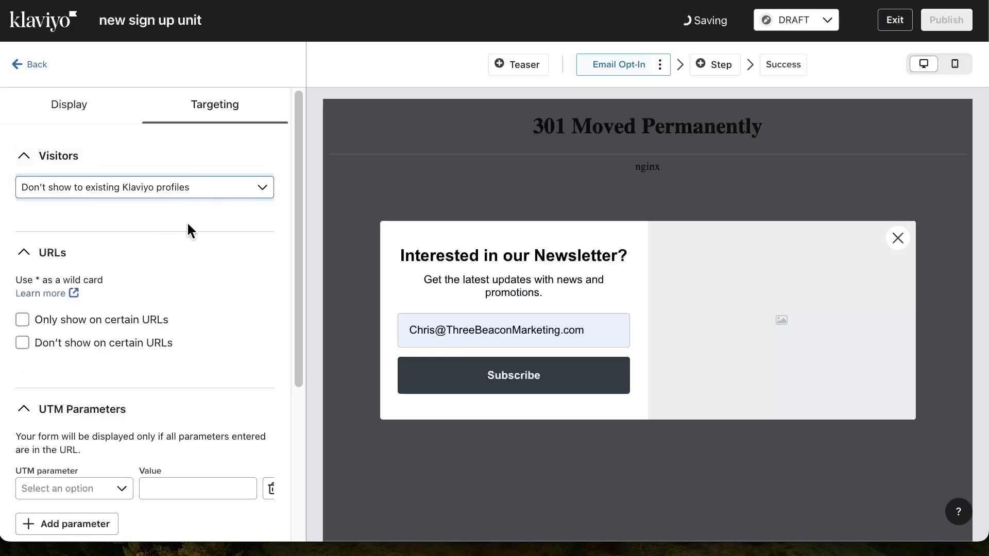
click(187, 192)
click(191, 184)
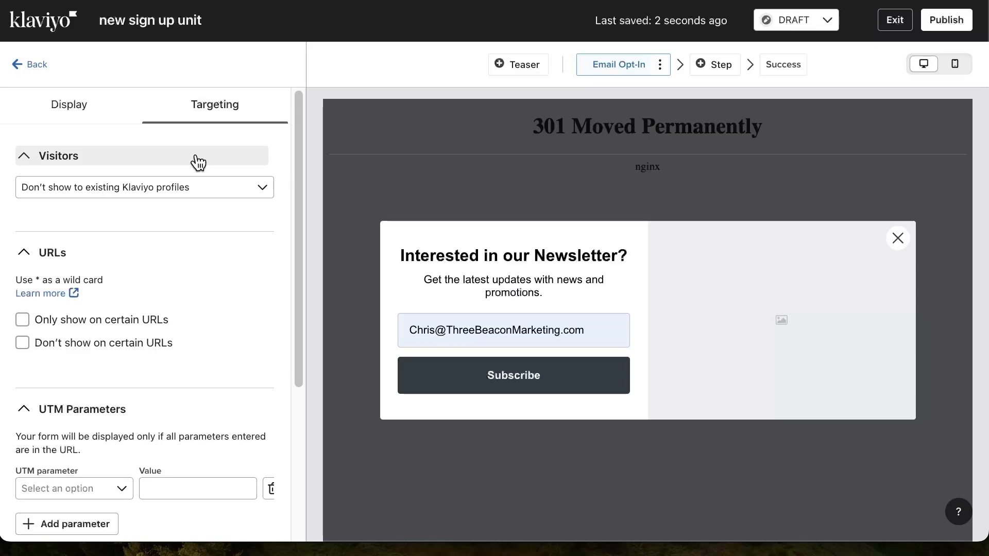
Enable "Don't show on certain URLs" with the Exactly Matching condition, leaving the URL blank
scroll(154, 232, down, 1)
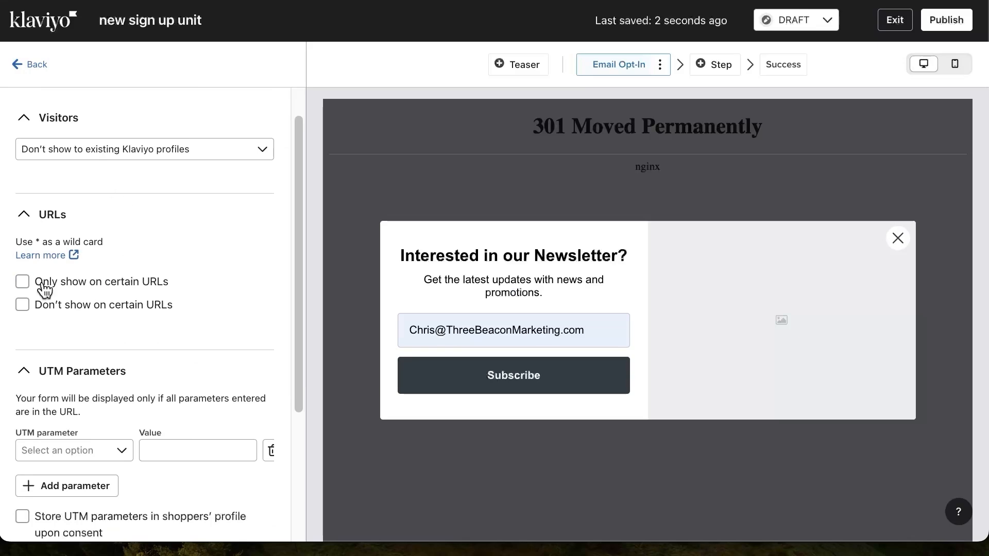
scroll(152, 252, down, 1)
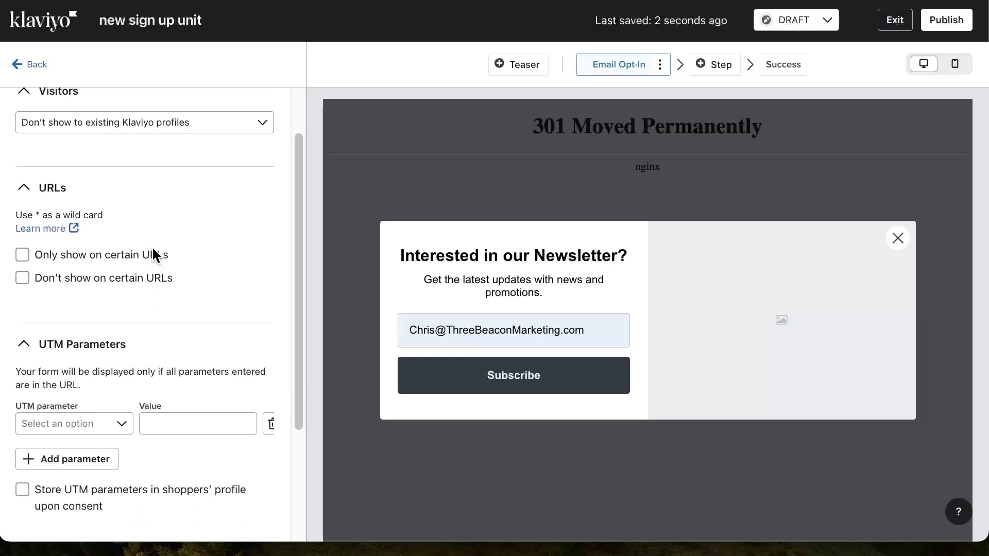
click(122, 282)
click(72, 309)
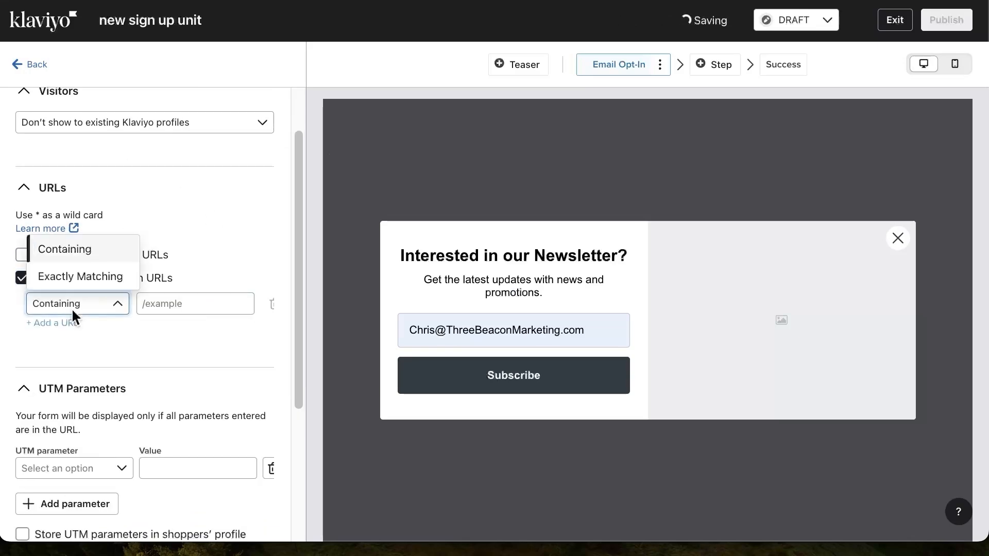
click(76, 281)
click(209, 307)
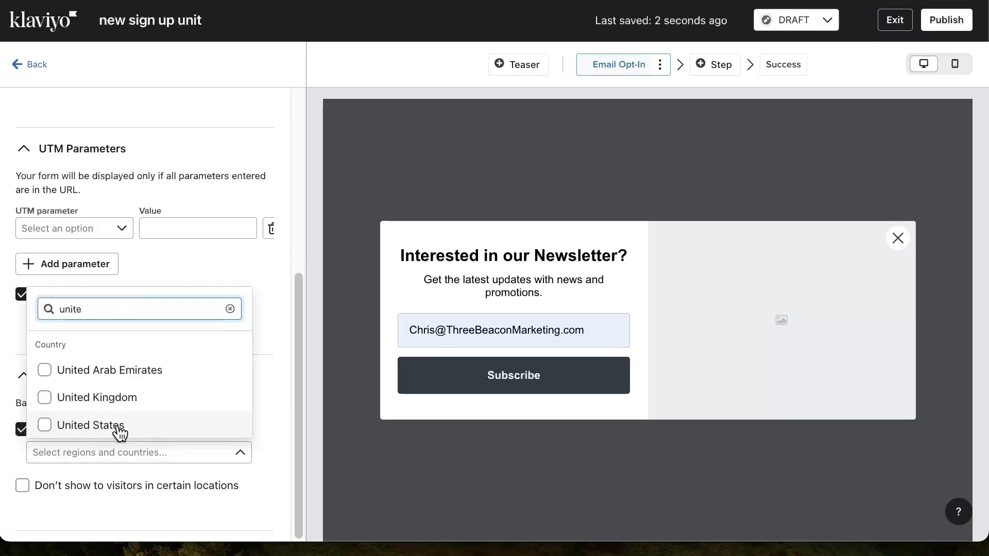
Store UTM parameters upon consent and restrict the form to visitors in the United States, returning to the form overview
click(118, 428)
click(245, 480)
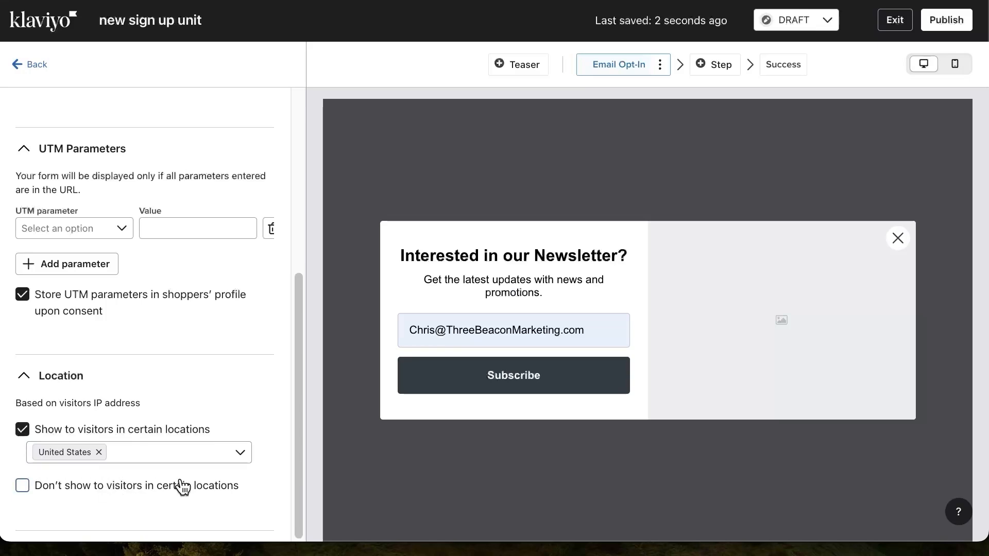
scroll(180, 288, up, 10)
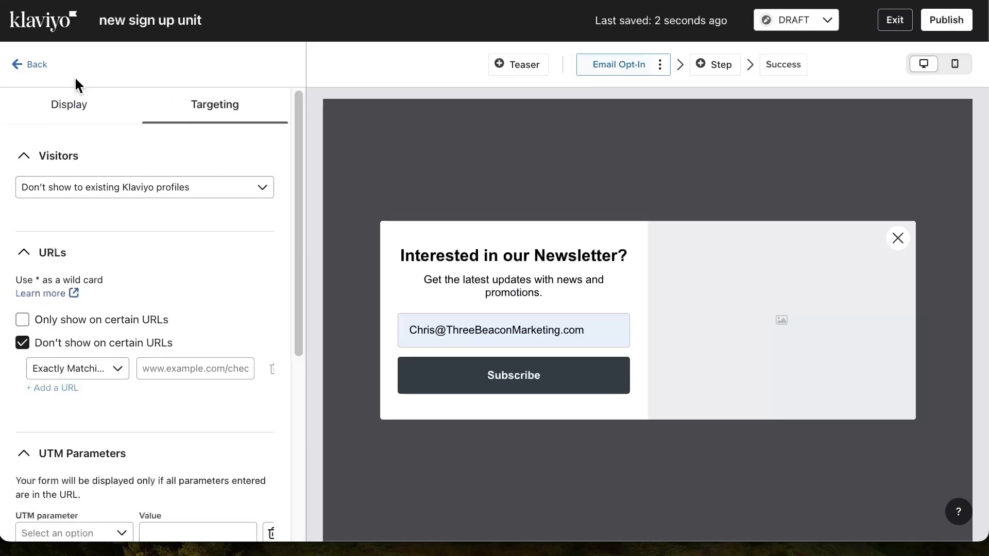
click(18, 64)
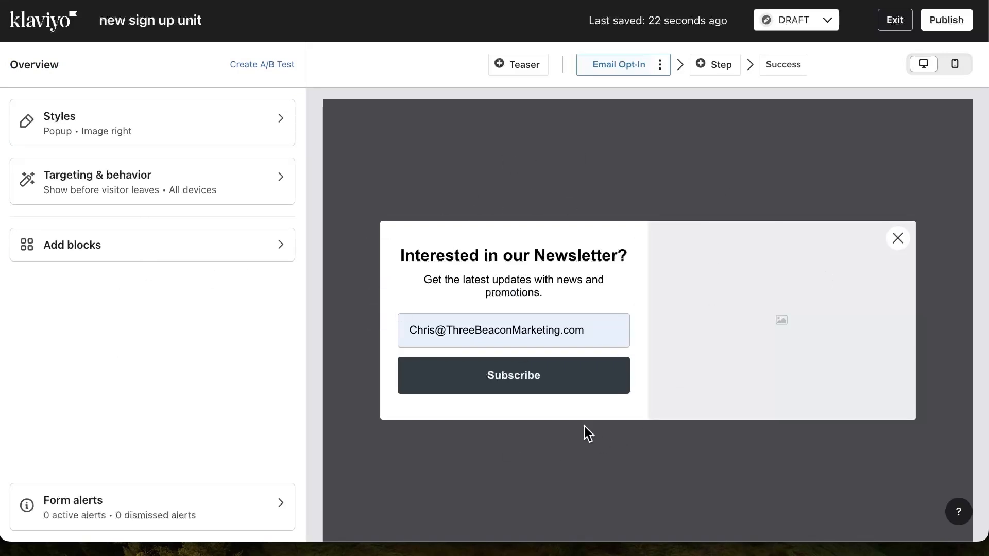
Examine the popup's headline, description and email input blocks, including the email field's placeholder, required and invalid texts
click(492, 260)
click(512, 288)
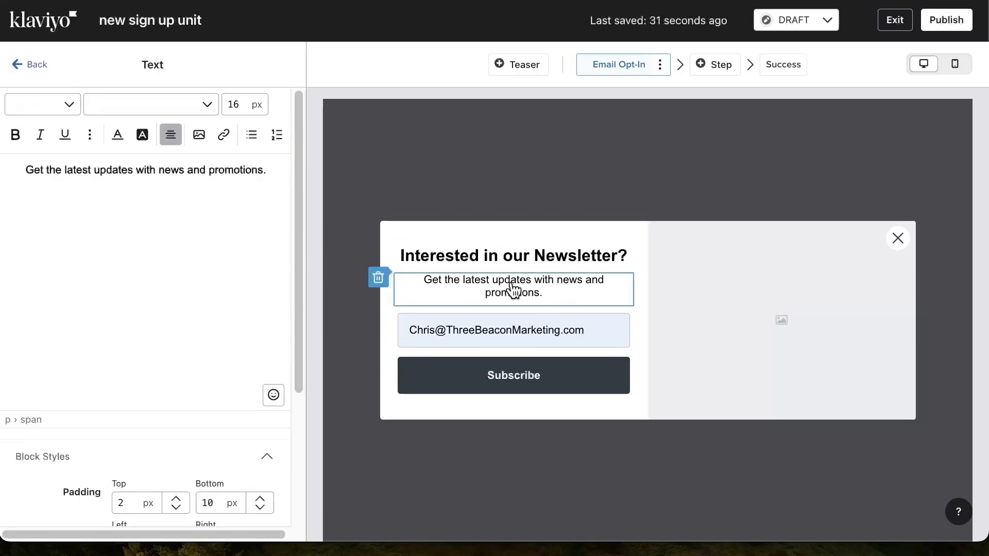
click(541, 333)
click(510, 269)
click(503, 292)
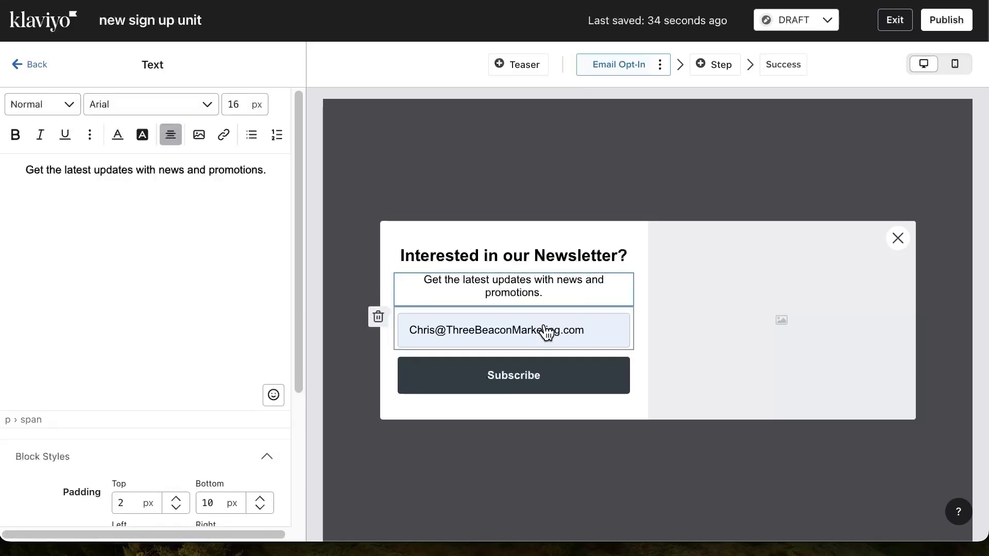
click(545, 332)
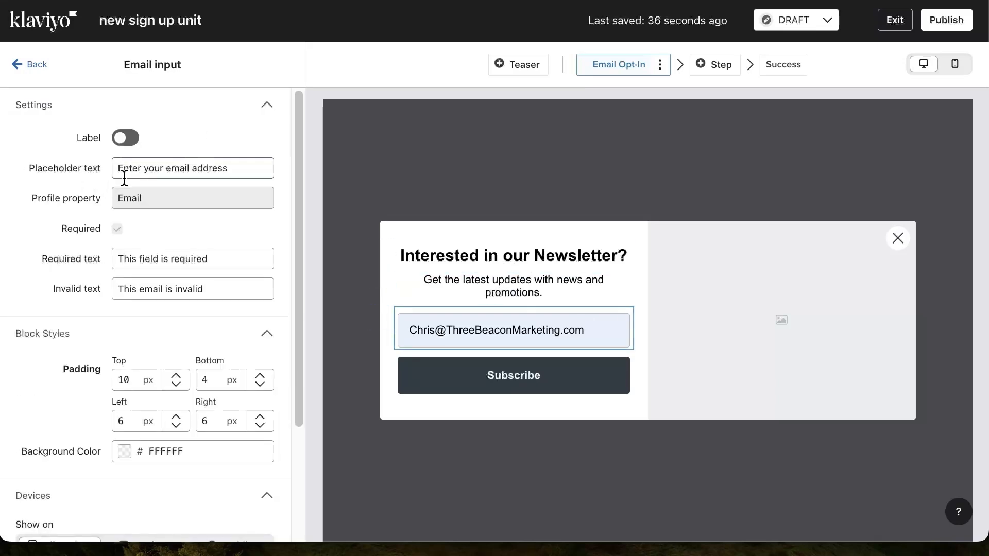
drag(143, 169, 243, 172)
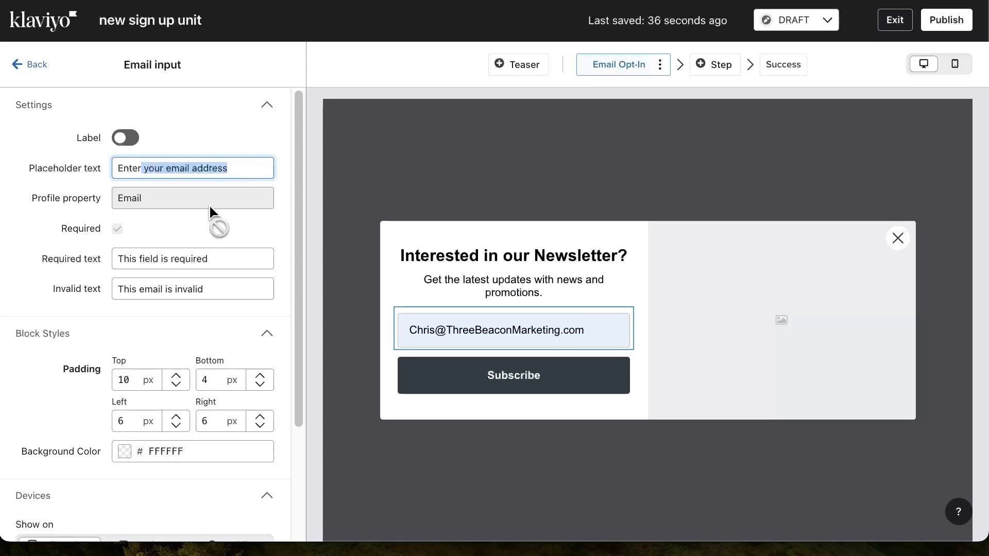
click(131, 264)
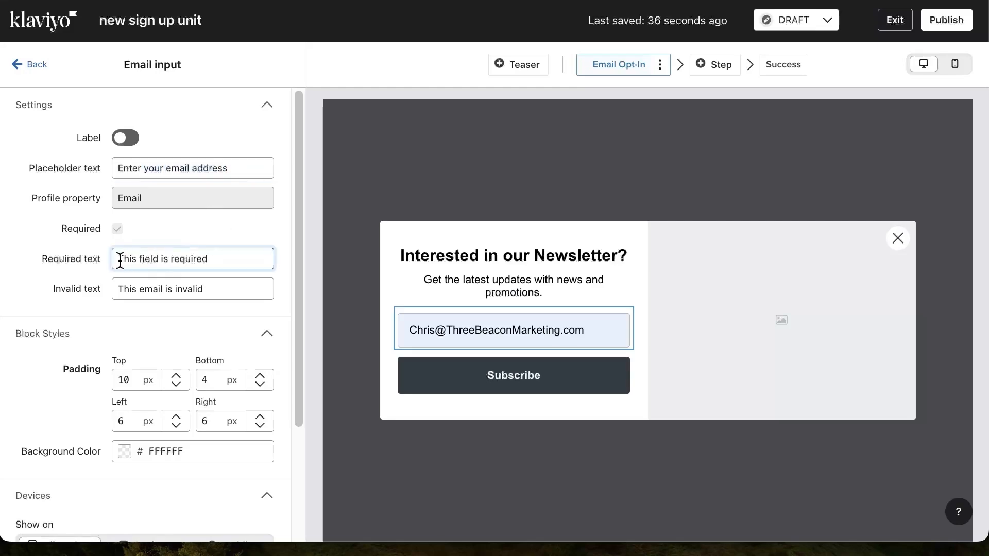
drag(119, 261, 242, 264)
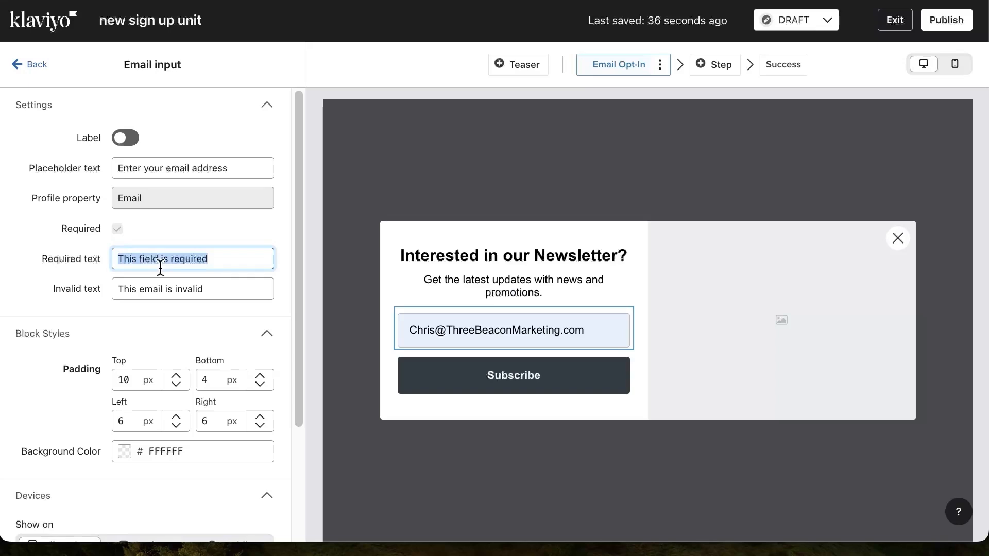
drag(144, 289, 220, 287)
scroll(222, 288, down, 3)
scroll(221, 286, up, 3)
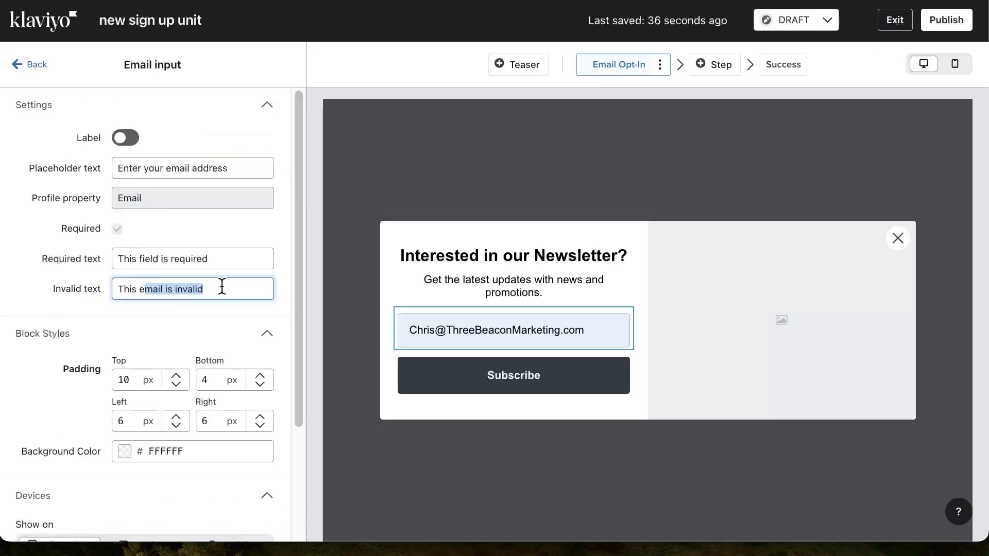
click(434, 206)
Set the Subscribe button's action to Submit Form
click(538, 376)
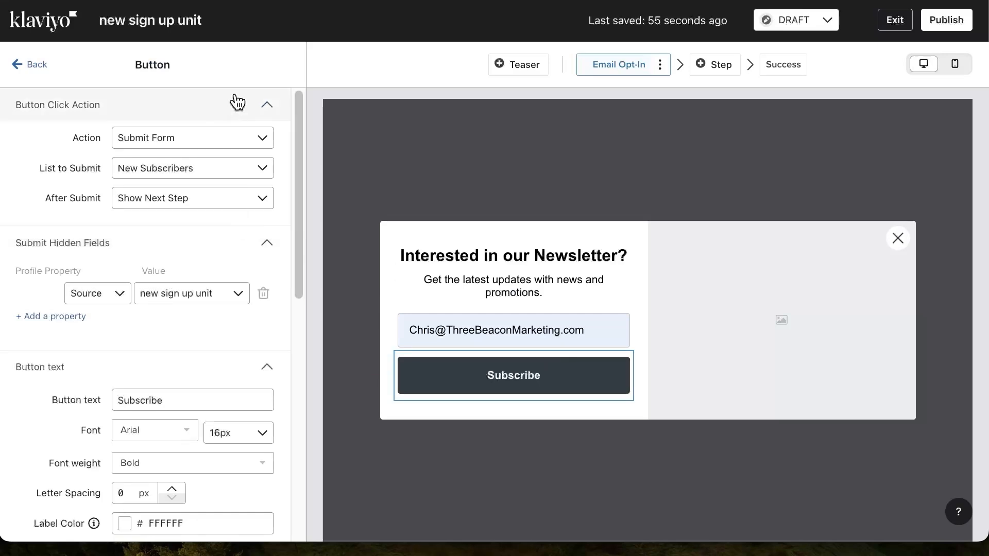
click(203, 136)
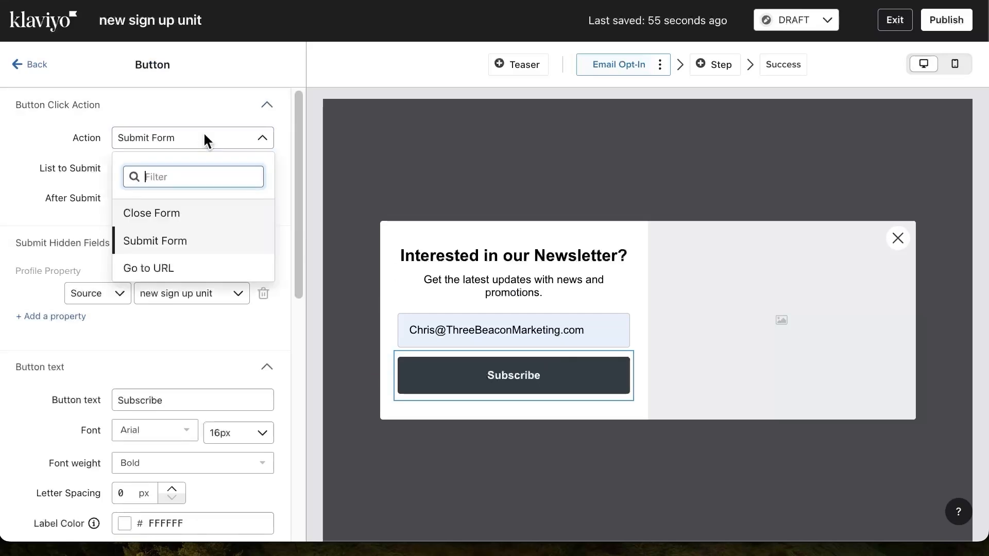
click(180, 242)
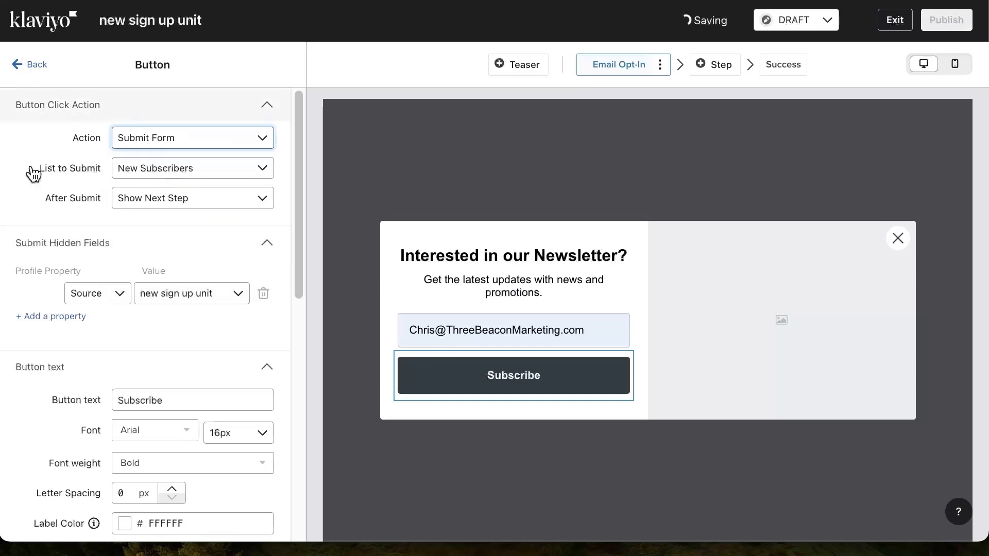
Set the Subscribe button to submit to the New Subscribers list and show the next step after submission
click(223, 170)
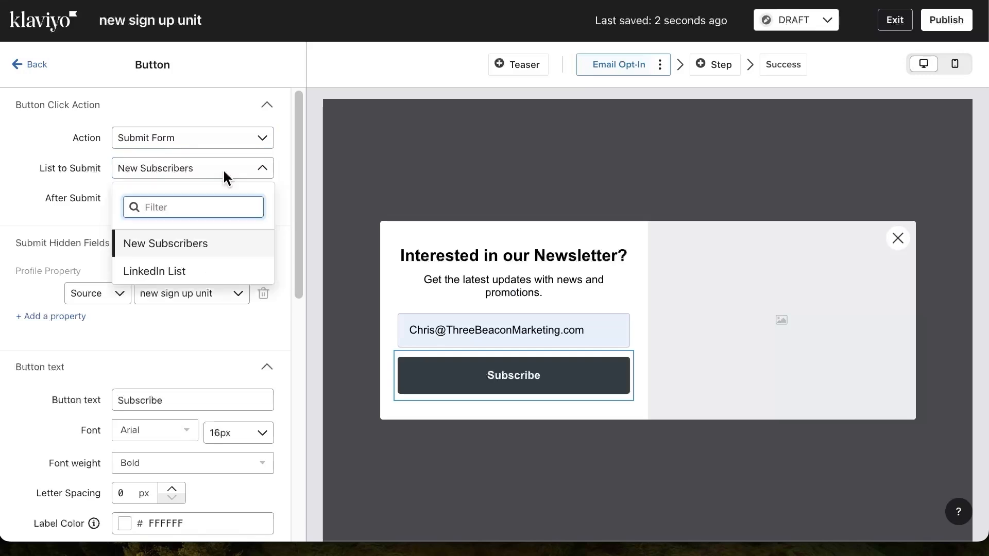
click(197, 253)
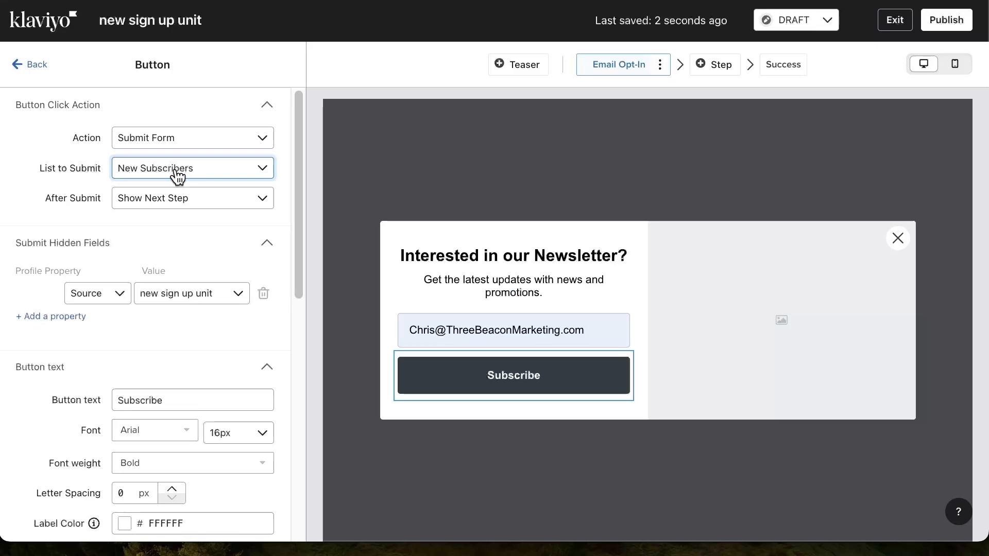
click(178, 175)
click(185, 246)
click(187, 196)
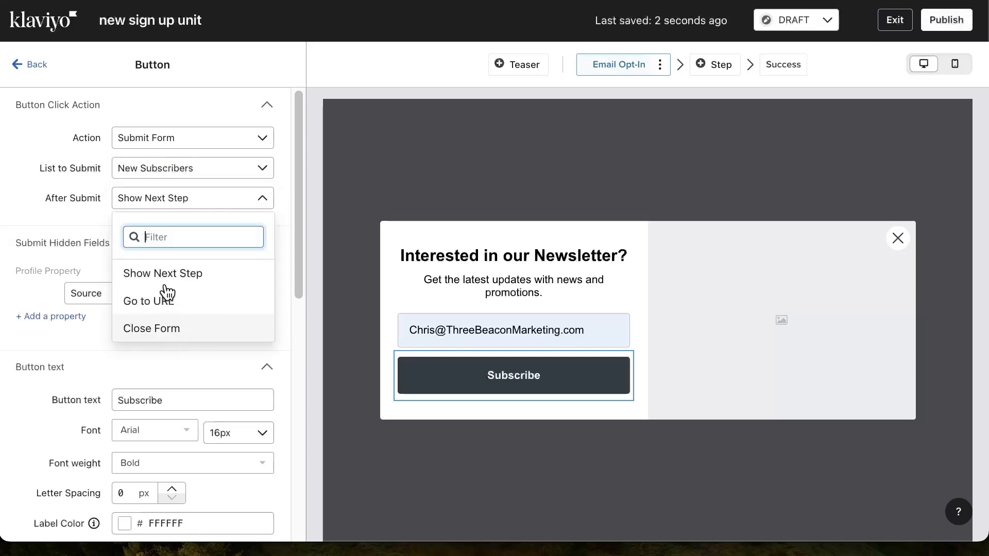
click(195, 274)
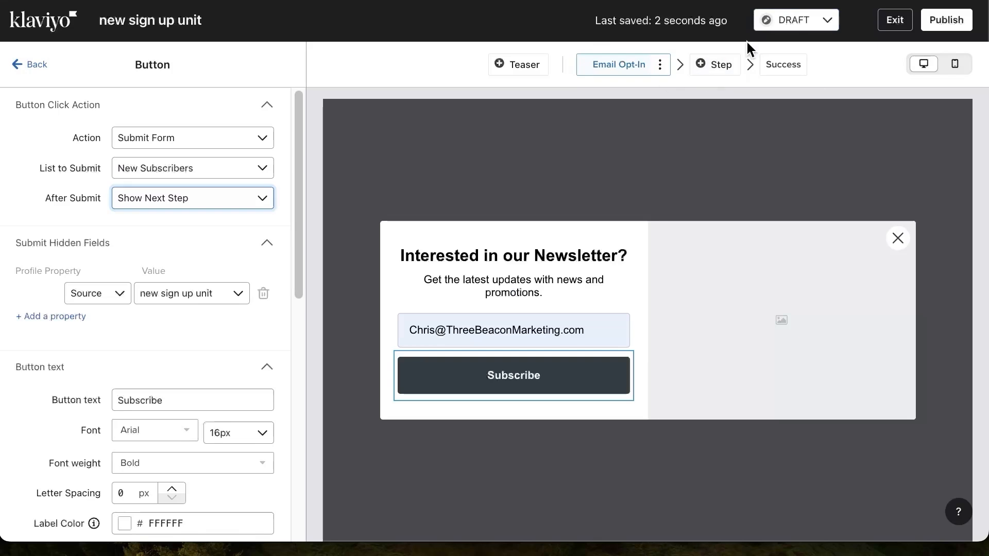
Change the Subscribe button's text to "yes I want X"
scroll(151, 283, down, 2)
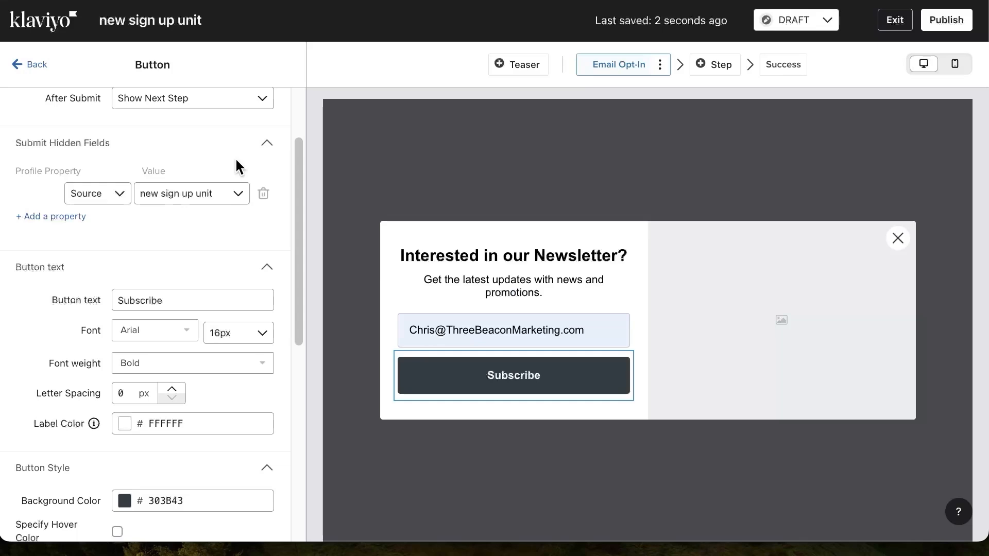
scroll(235, 156, down, 2)
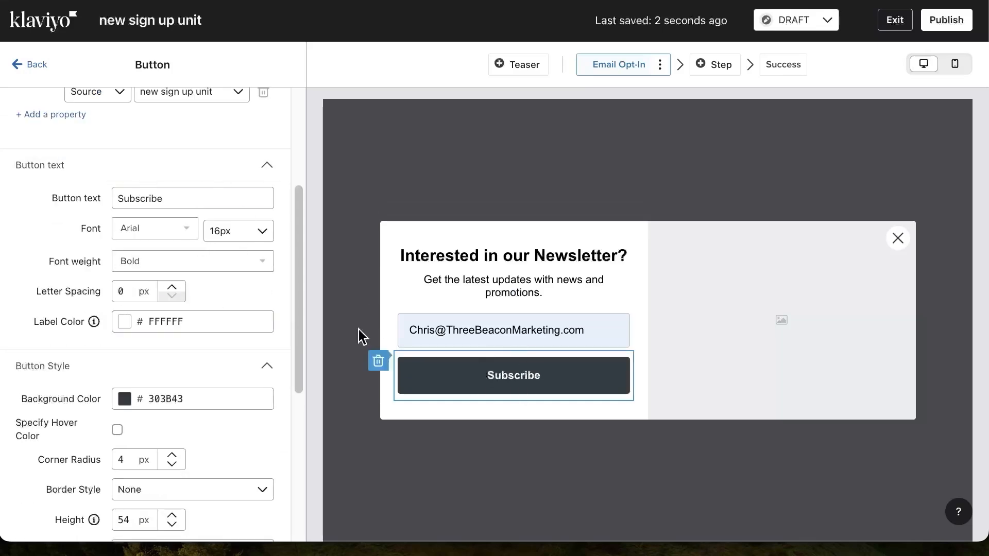
double_click(156, 196)
text(yes I want X)
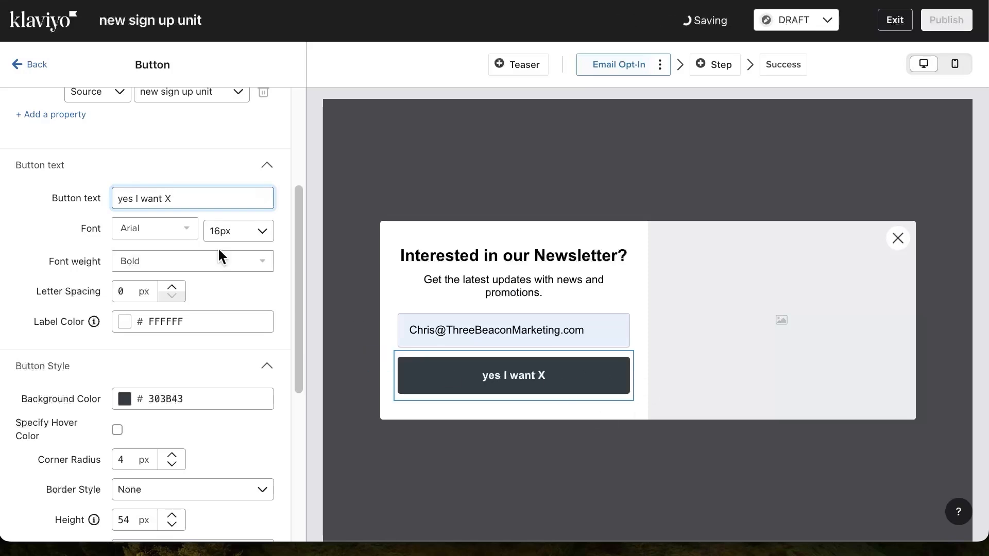
Set the button's background color to blue 1194F3 and return to the form overview
scroll(211, 443, down, 2)
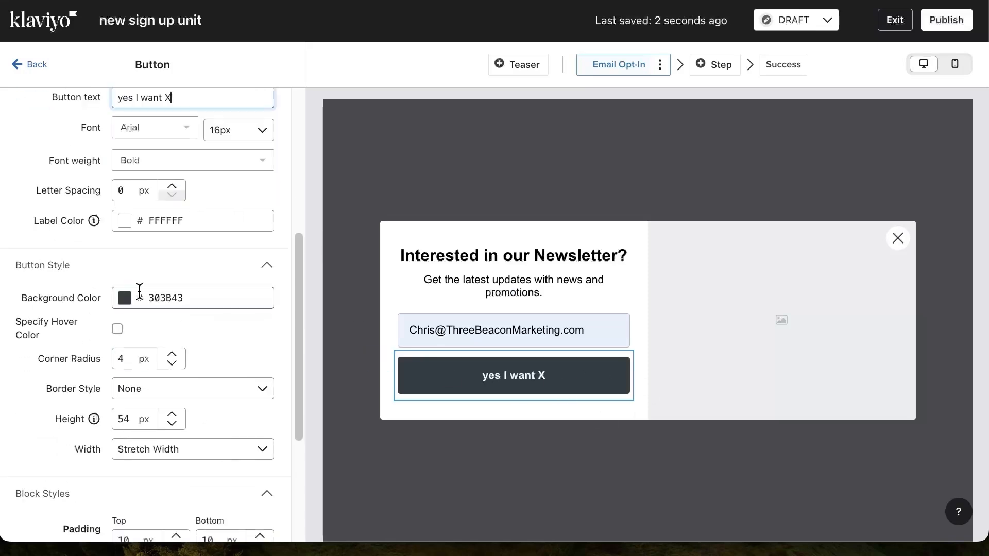
mouse_move(528, 385)
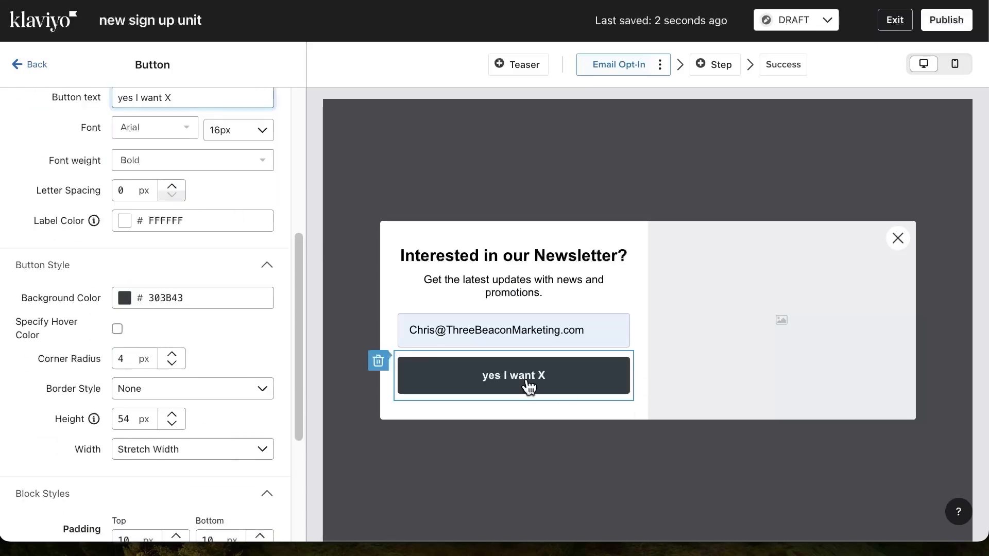
click(124, 298)
click(247, 323)
click(273, 349)
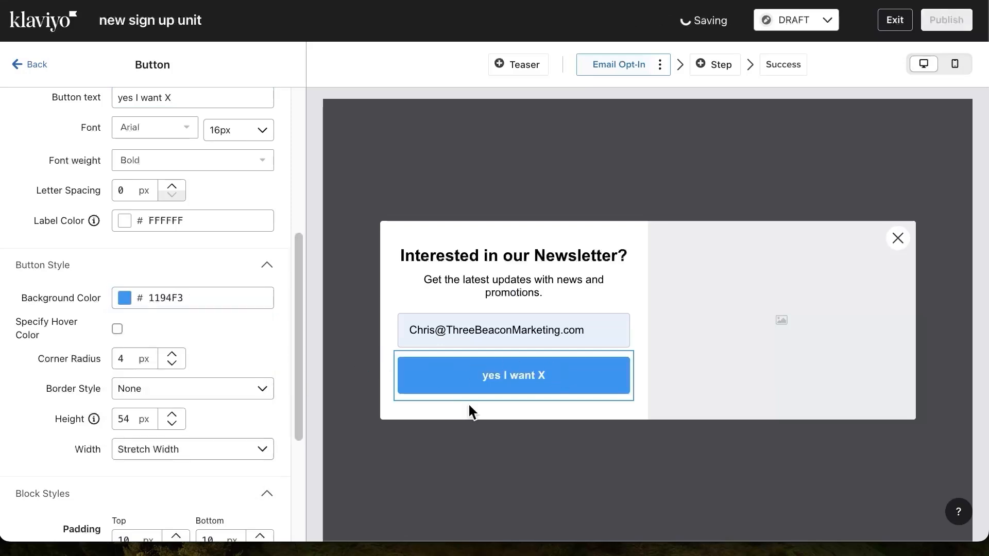
scroll(170, 344, up, 5)
click(23, 63)
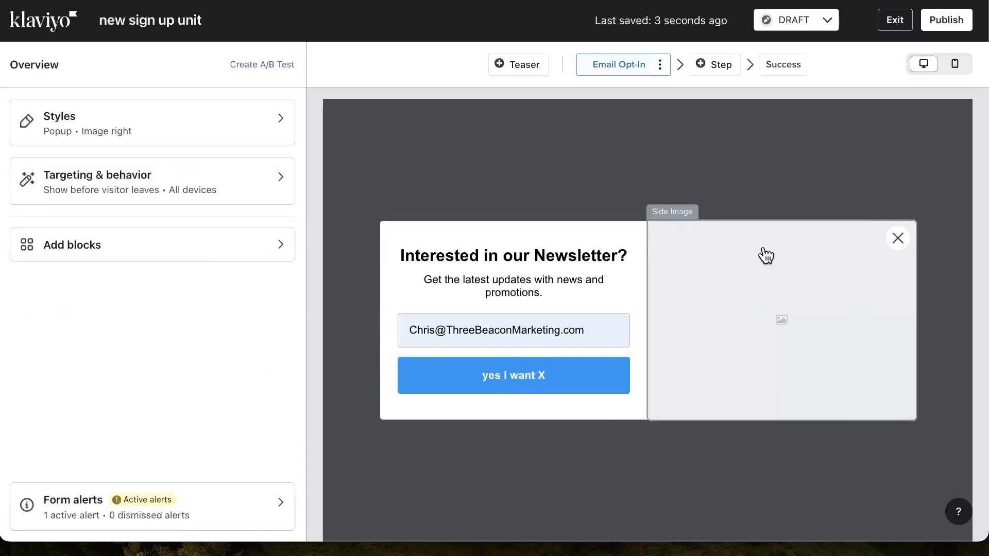
Add a countdown timer block above the newsletter headline and open its end date and end time settings
click(124, 245)
scroll(150, 211, down, 2)
drag(233, 205, 503, 247)
drag(261, 198, 503, 265)
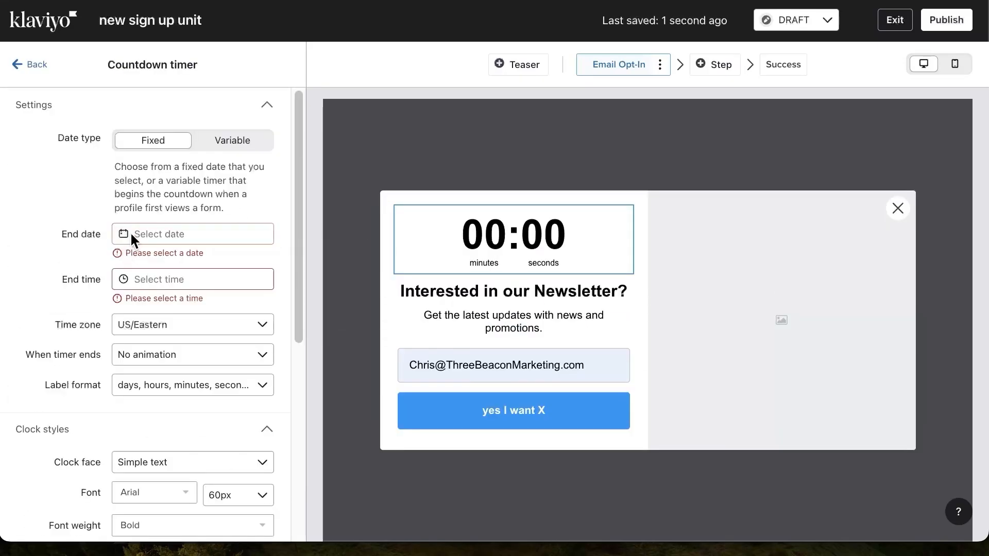
click(131, 234)
click(133, 275)
click(48, 280)
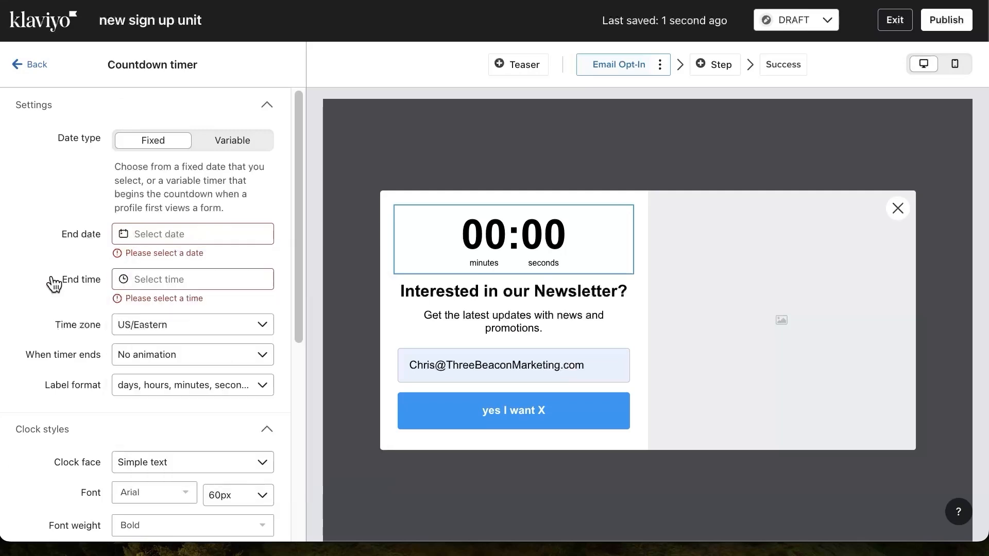
click(30, 66)
click(91, 253)
scroll(90, 252, down, 3)
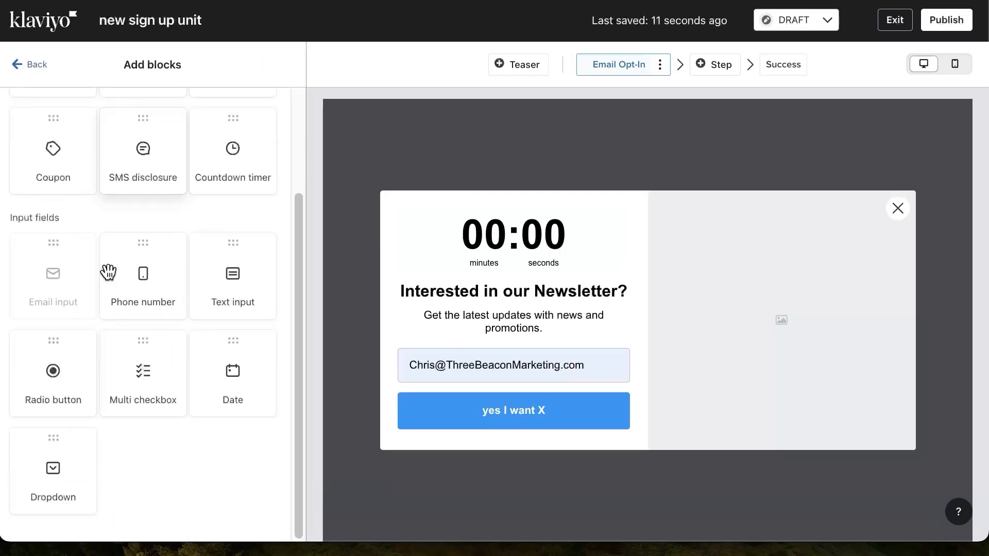
scroll(139, 177, up, 3)
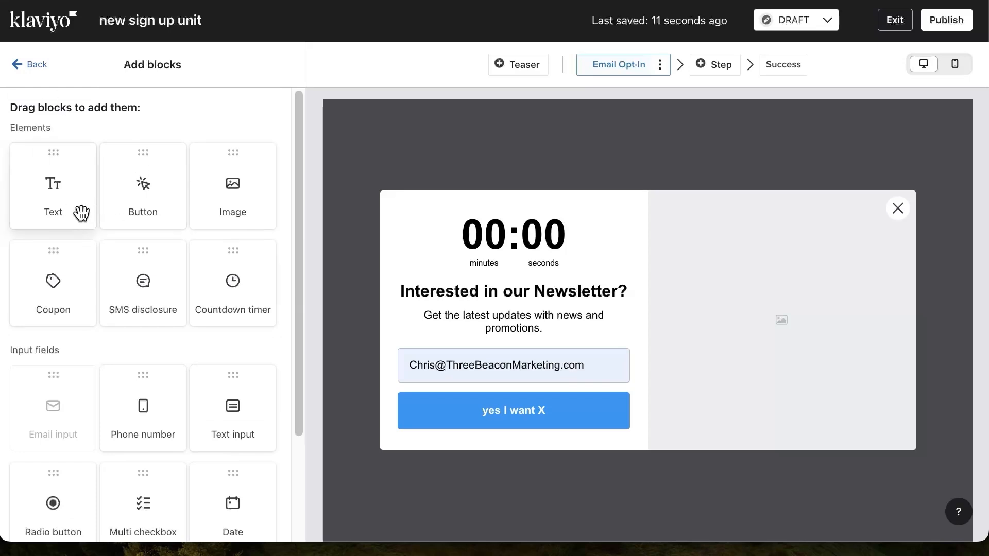
click(718, 286)
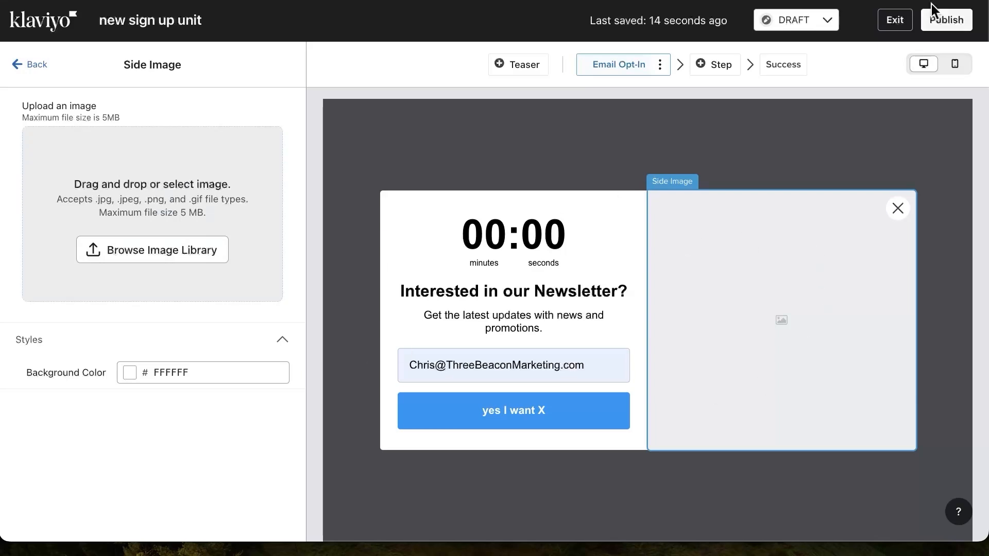
Review the form's active and dismissed alerts, and publish the form despite the open alert
click(946, 21)
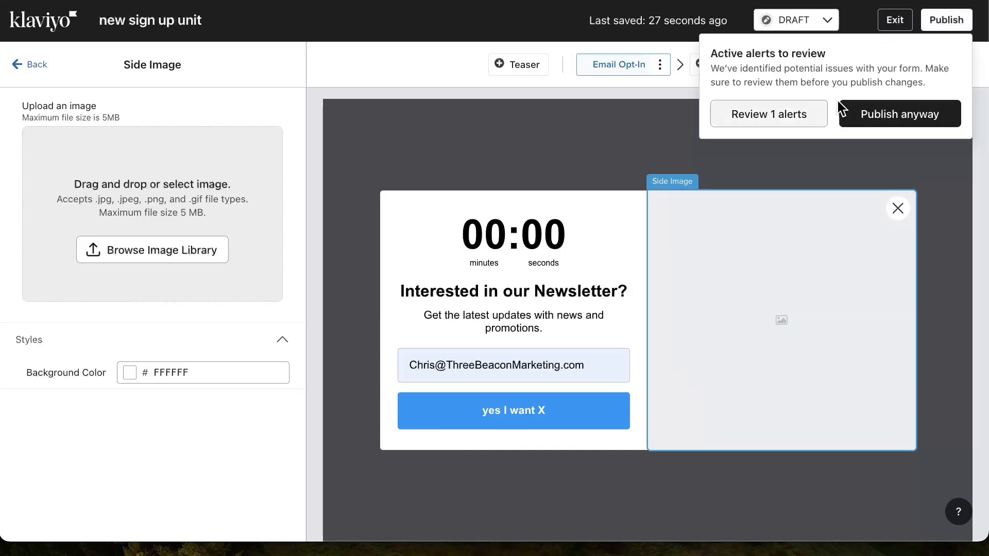
click(786, 109)
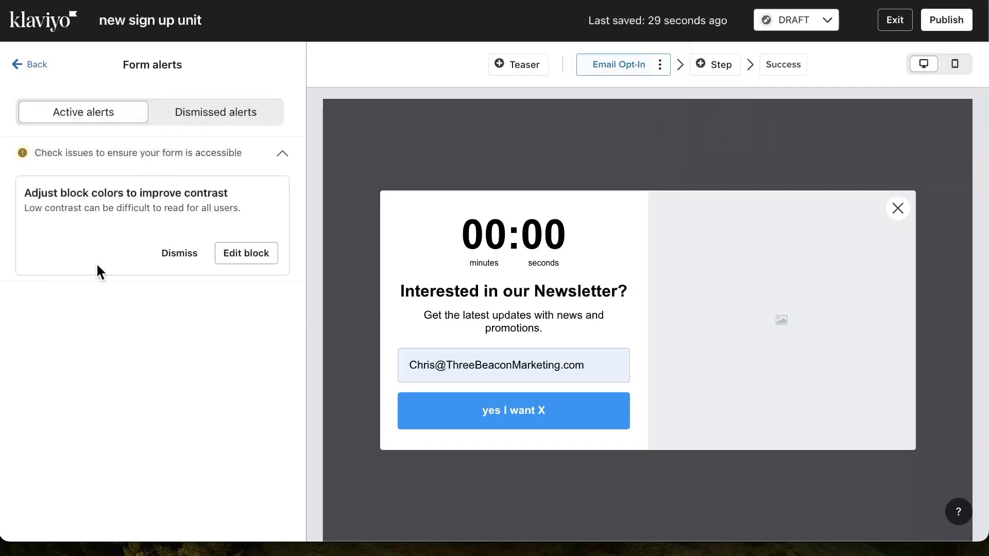
click(215, 112)
click(83, 112)
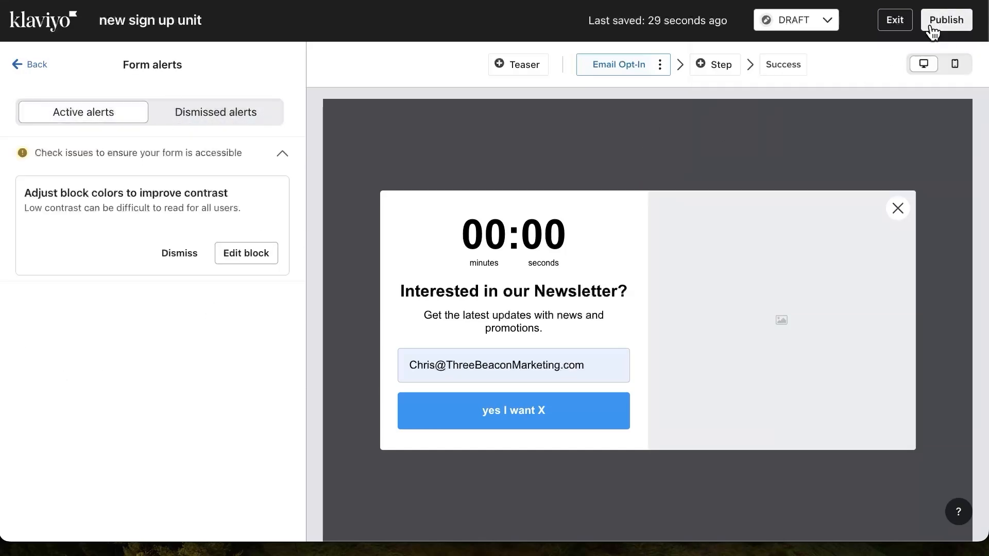
click(946, 21)
click(899, 113)
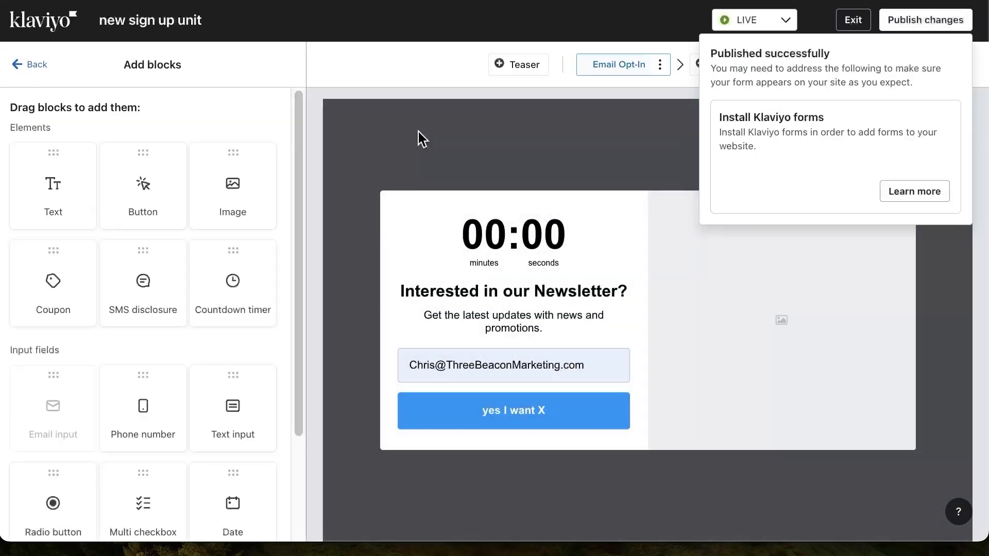
Start an A/B test for the form and name variation A "Sign Up Unit 1"
click(26, 64)
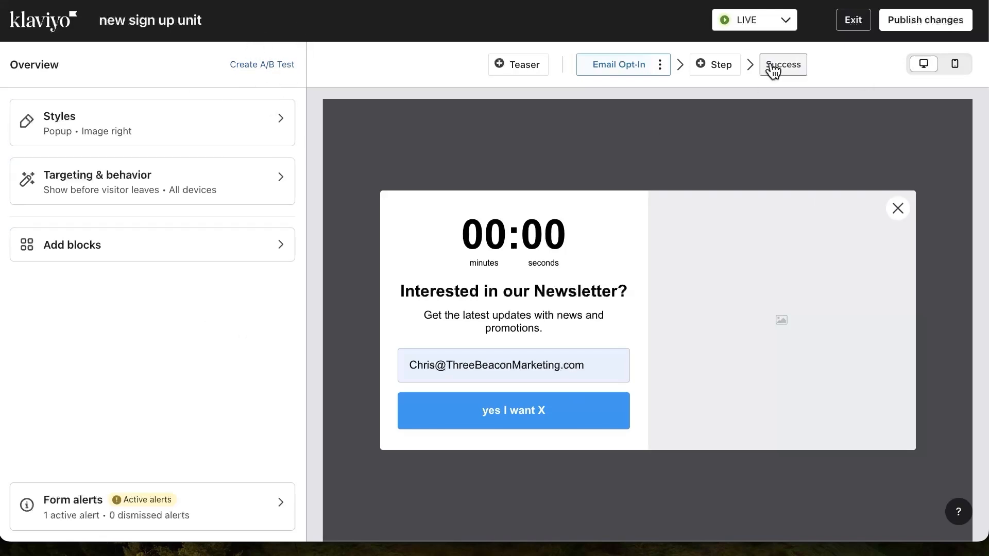
click(258, 65)
triple_click(349, 226)
click(331, 225)
triple_click(305, 229)
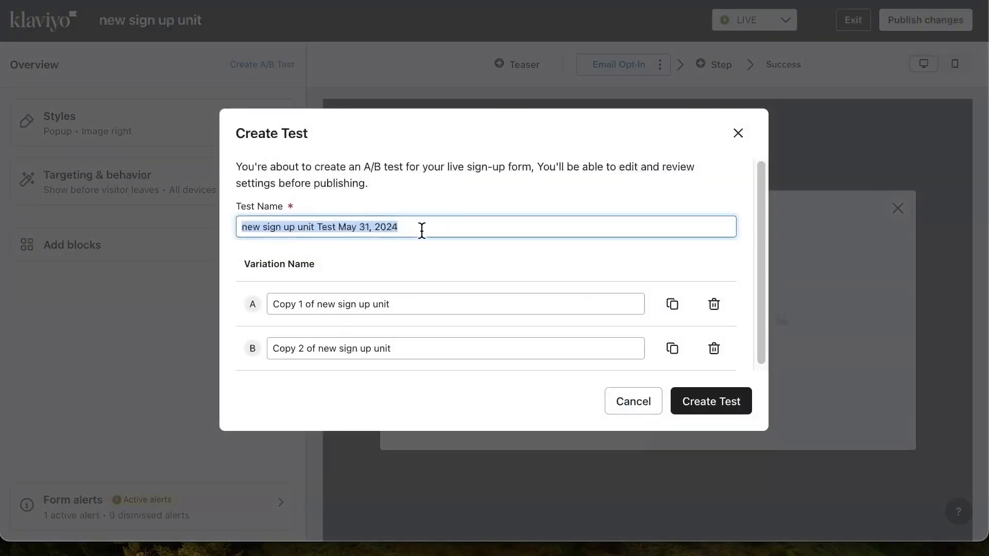
click(388, 300)
triple_click(389, 300)
text(Sign Up Unit )
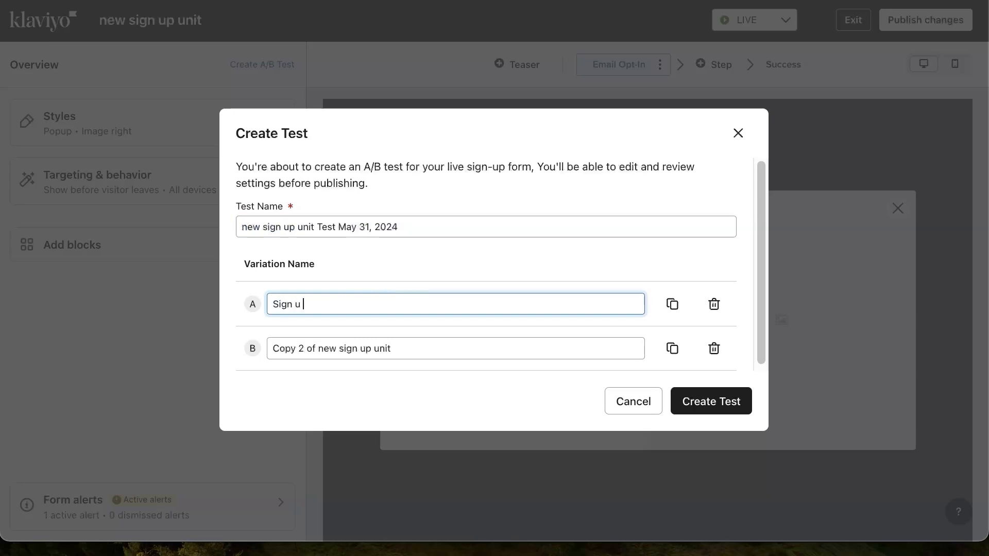
text(1q)
key(BackSpace)
Name variation B "Sign Up Unit 2" and create the A/B test
click(410, 346)
triple_click(408, 347)
click(323, 302)
triple_click(322, 302)
triple_click(342, 347)
key(ctrl+v)
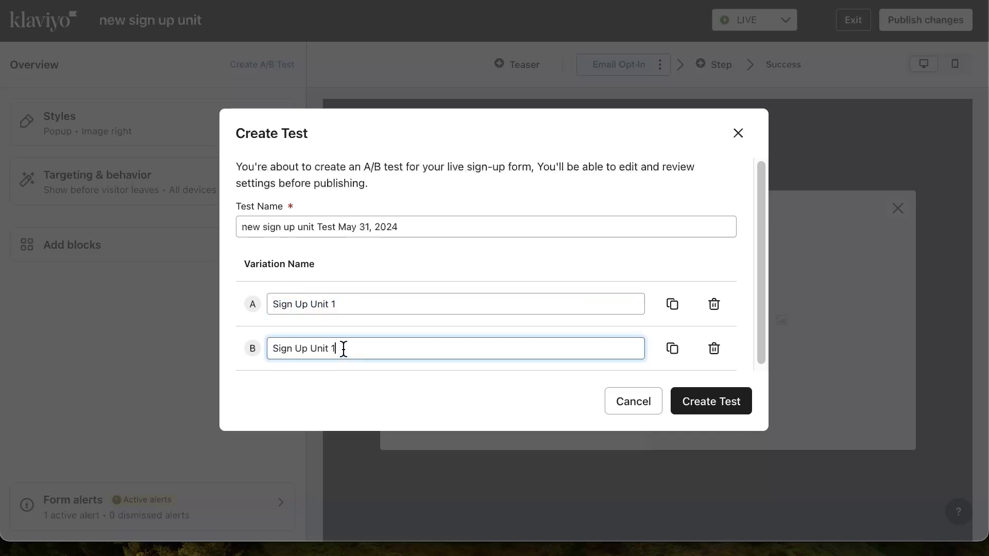
key(BackSpace)
text(2)
click(525, 229)
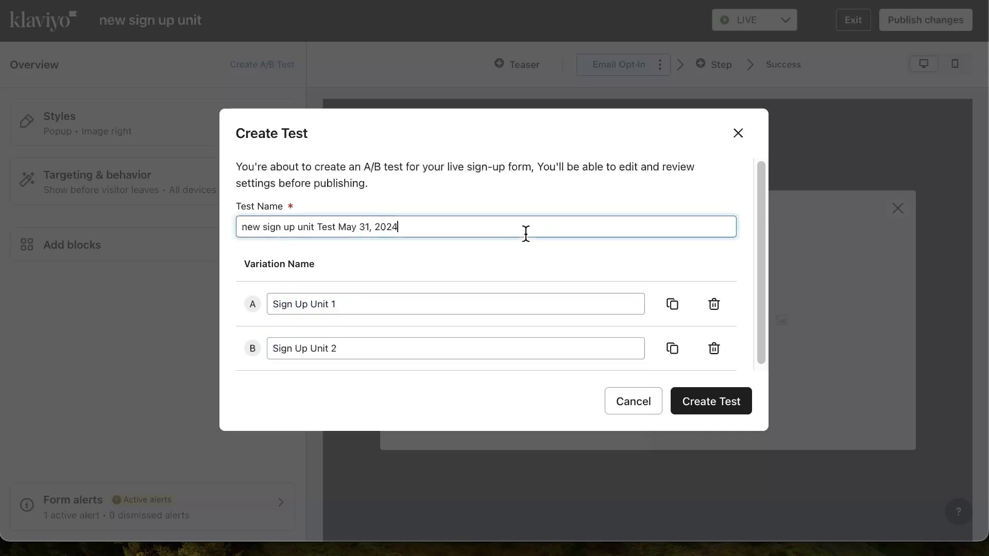
click(684, 404)
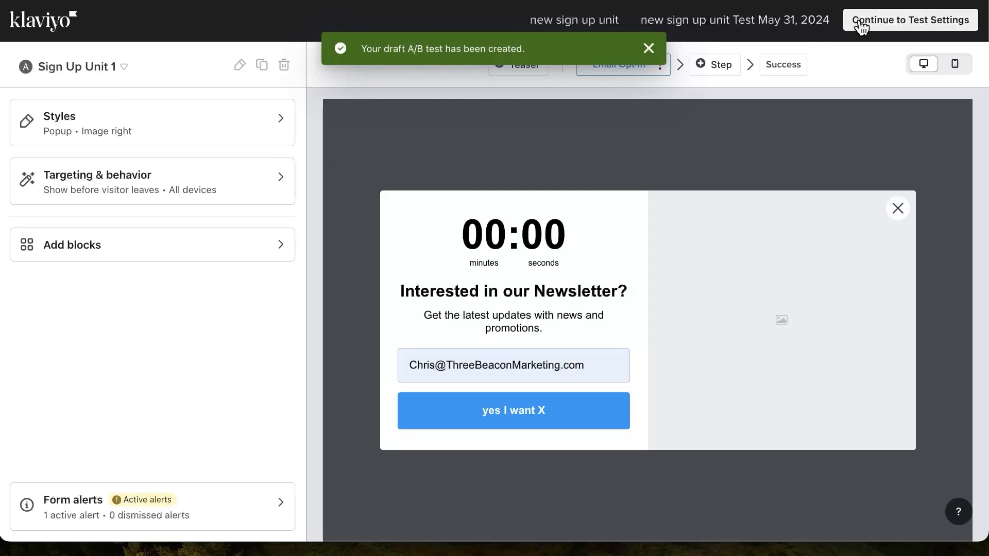
Open variation Sign Up Unit 2 for editing from the test settings and add a text block above the countdown timer
click(968, 23)
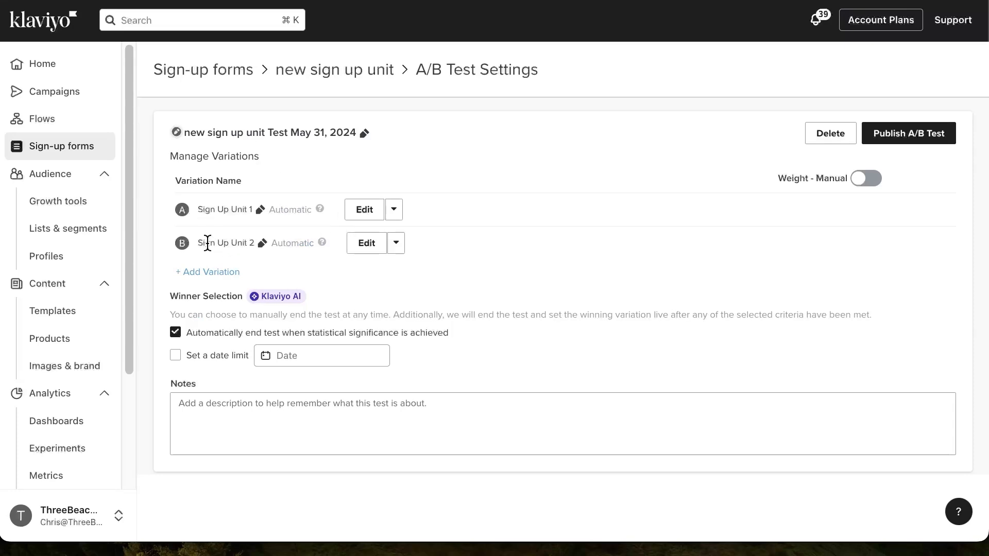
click(368, 245)
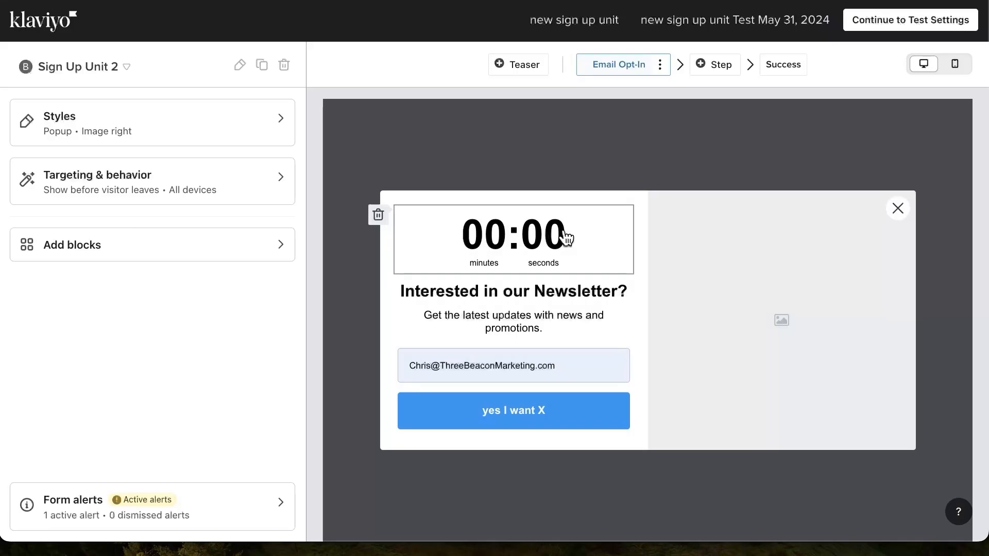
click(564, 234)
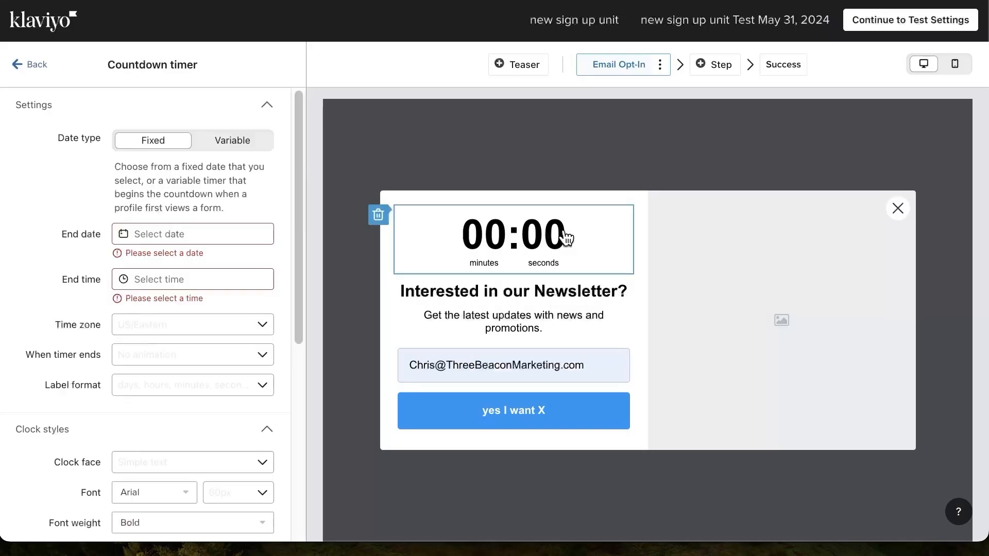
click(34, 67)
click(121, 247)
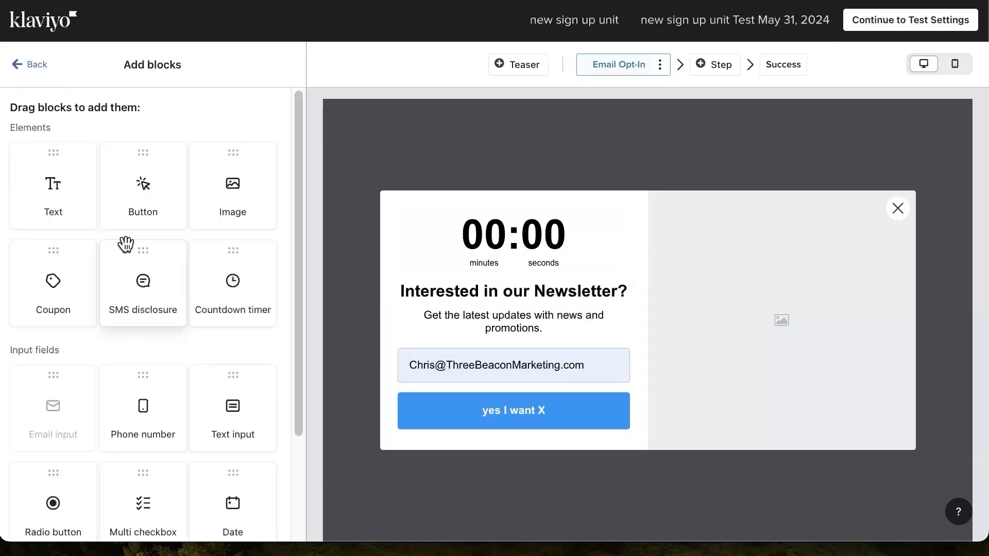
scroll(192, 207, down, 2)
scroll(193, 207, down, 1)
scroll(194, 208, up, 3)
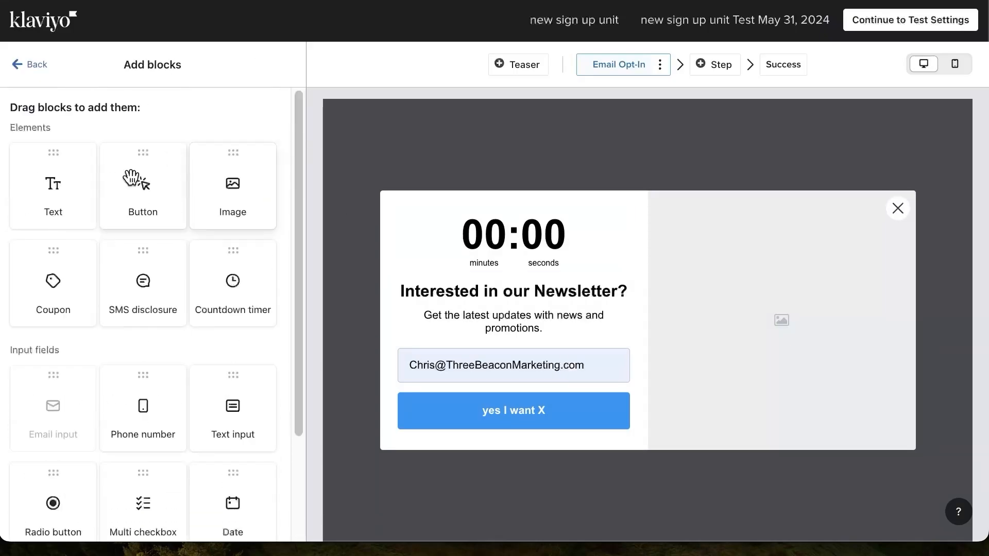
drag(50, 181, 515, 229)
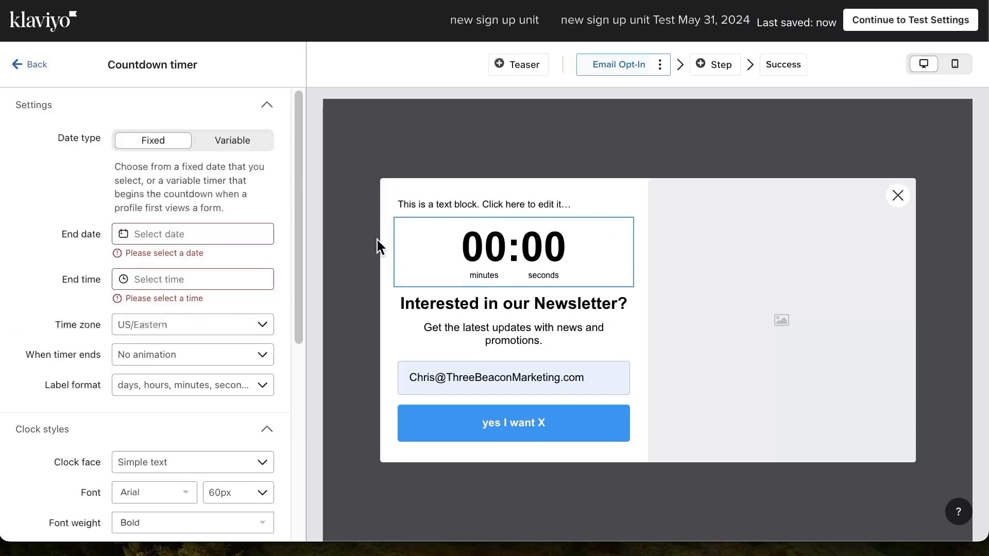
Delete the countdown timer block and set the text block to "Best product of my life. I bought 1,000 of them." in quotation marks
click(379, 228)
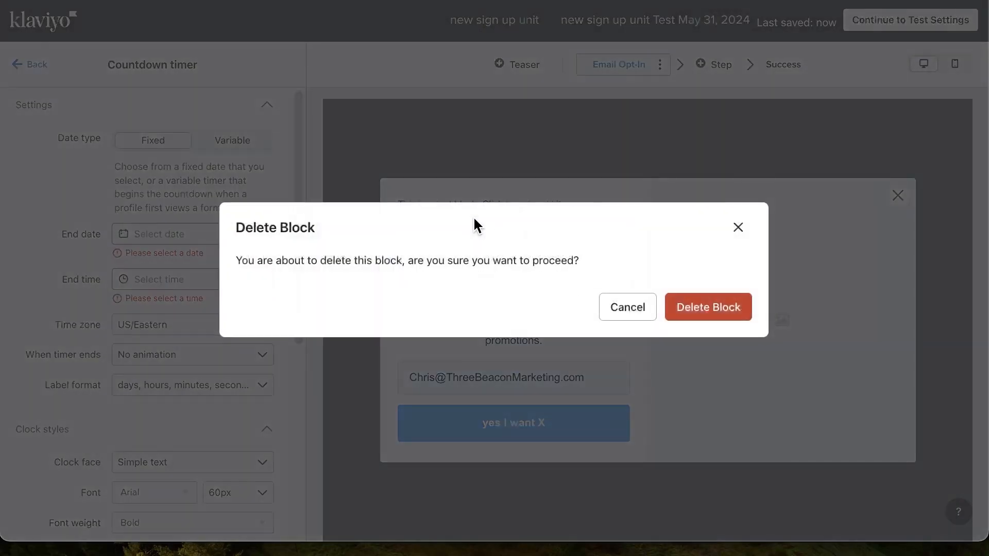
click(706, 307)
click(515, 240)
triple_click(159, 170)
text("Best produ)
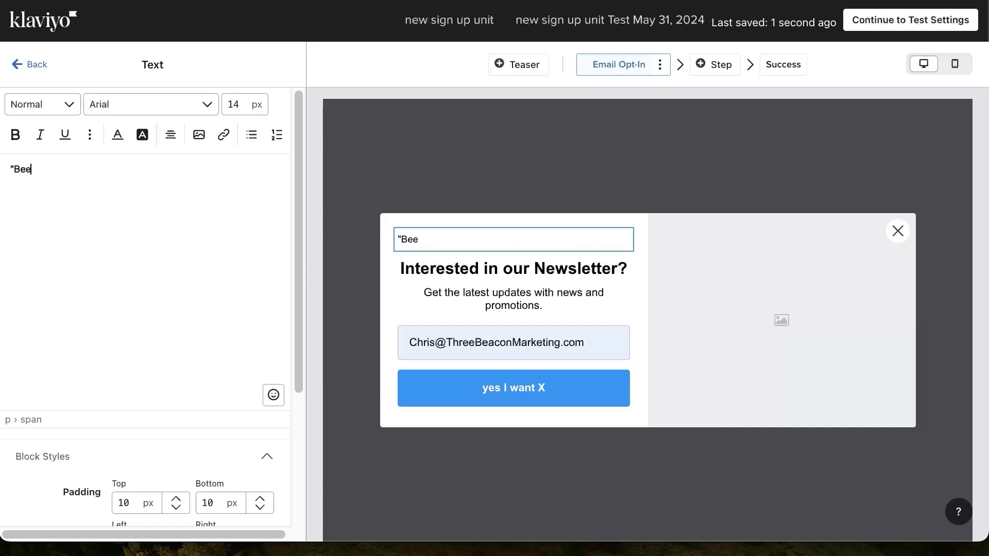
text(ct of my life. I bought 1,000 of them.")
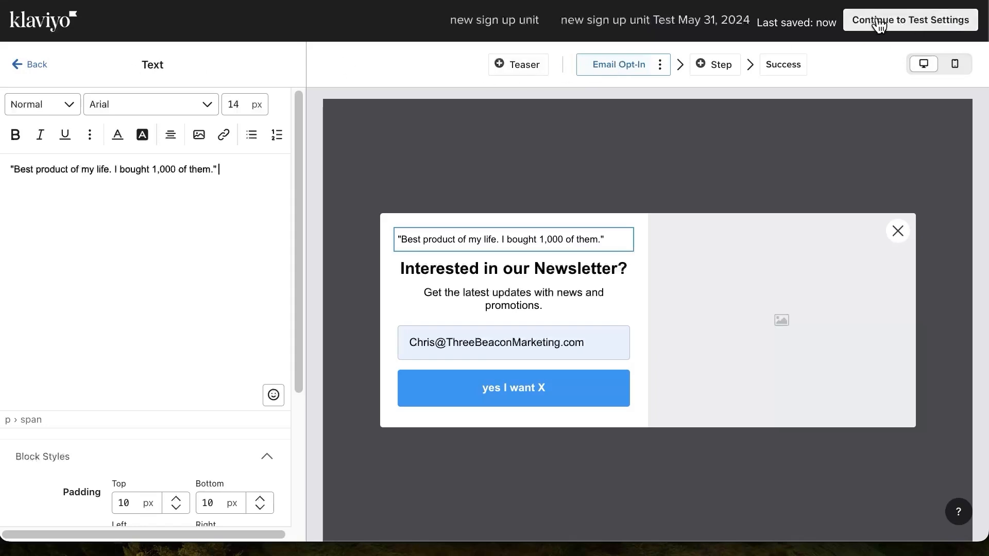
Return to the test settings, add a third variation and rename it "Sign Up Unit 3"
click(879, 21)
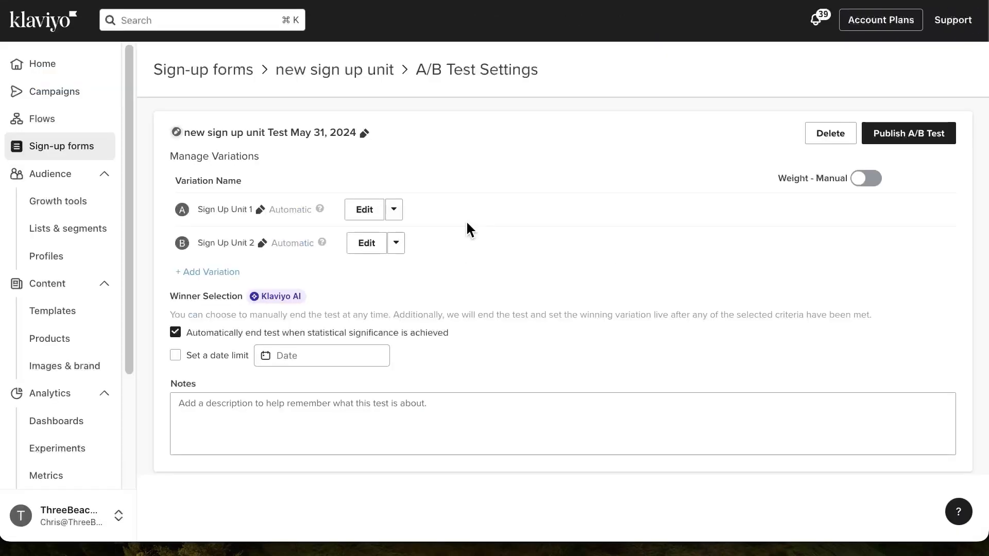
click(221, 273)
mouse_move(355, 279)
click(428, 277)
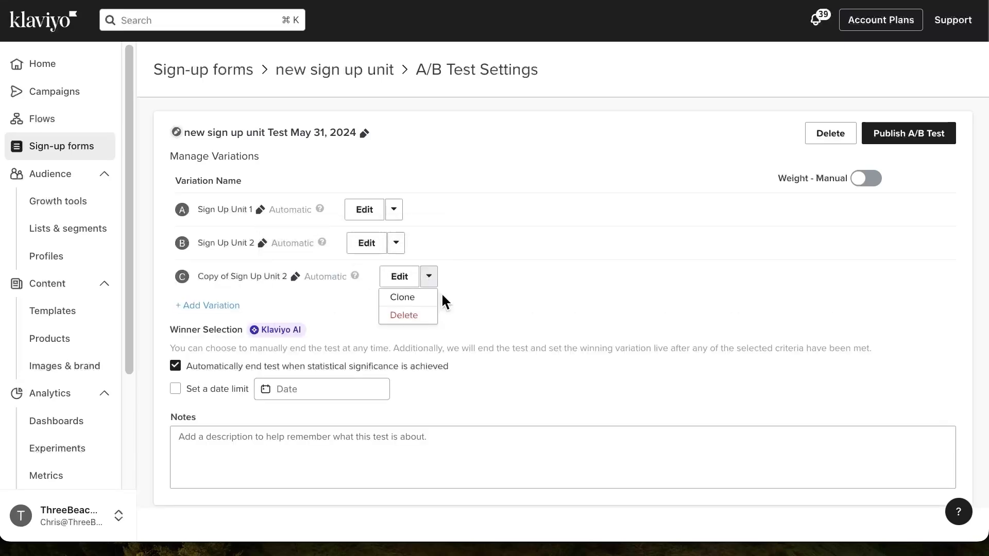
click(295, 276)
key(ctrl+a)
text(Sign Up Unit 3)
key(Return)
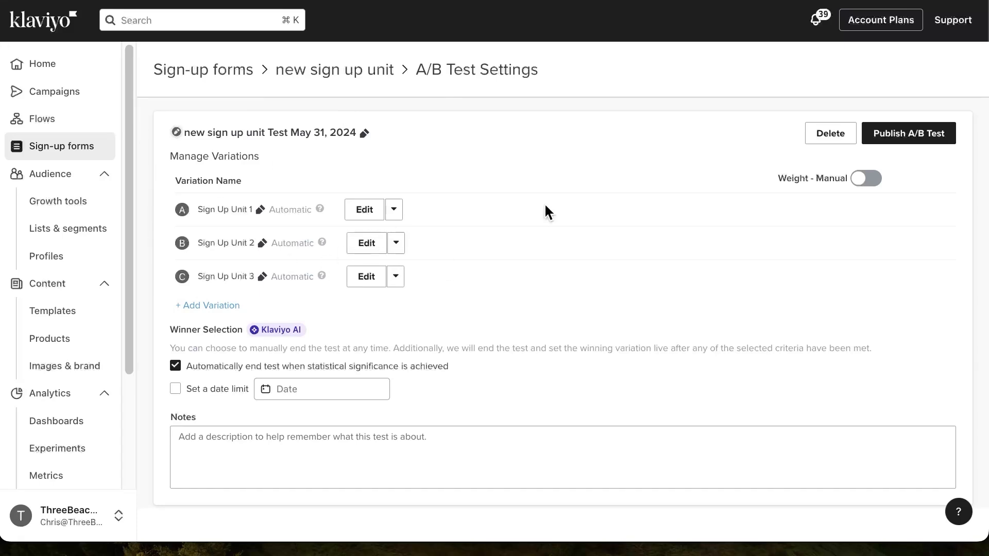
Open variation Sign Up Unit 3 for editing and add an image block above the customer quote
click(365, 278)
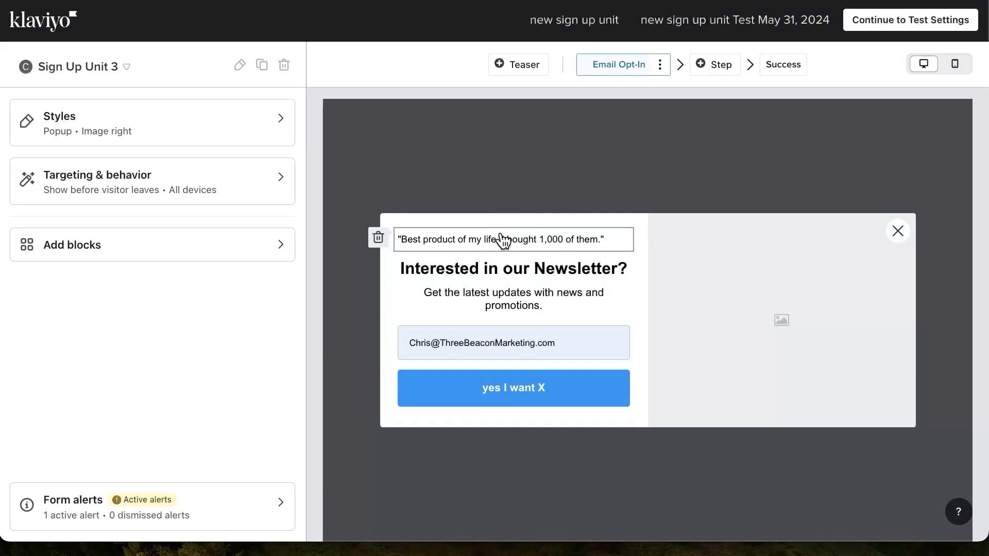
click(502, 240)
click(19, 64)
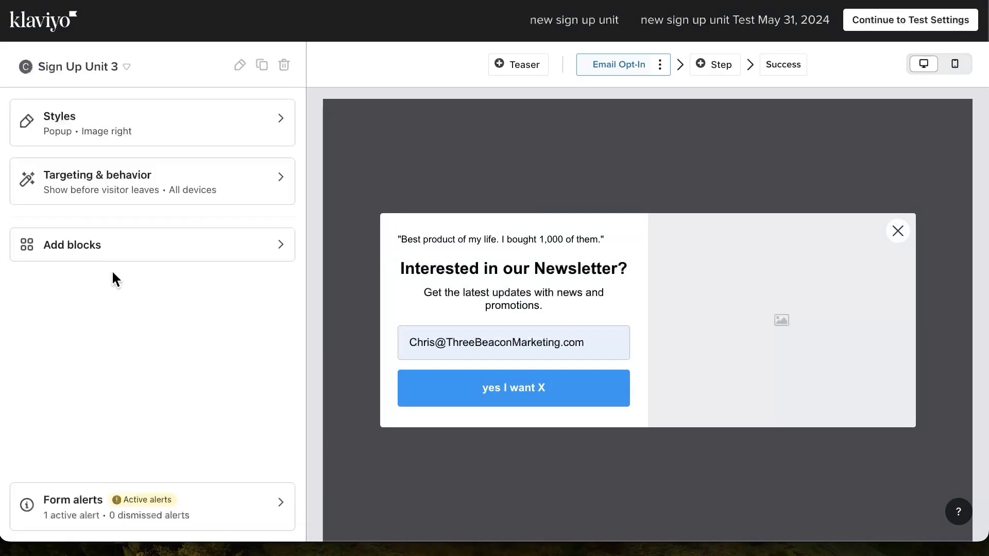
click(135, 249)
scroll(139, 242, down, 3)
scroll(139, 246, up, 3)
drag(233, 189, 525, 236)
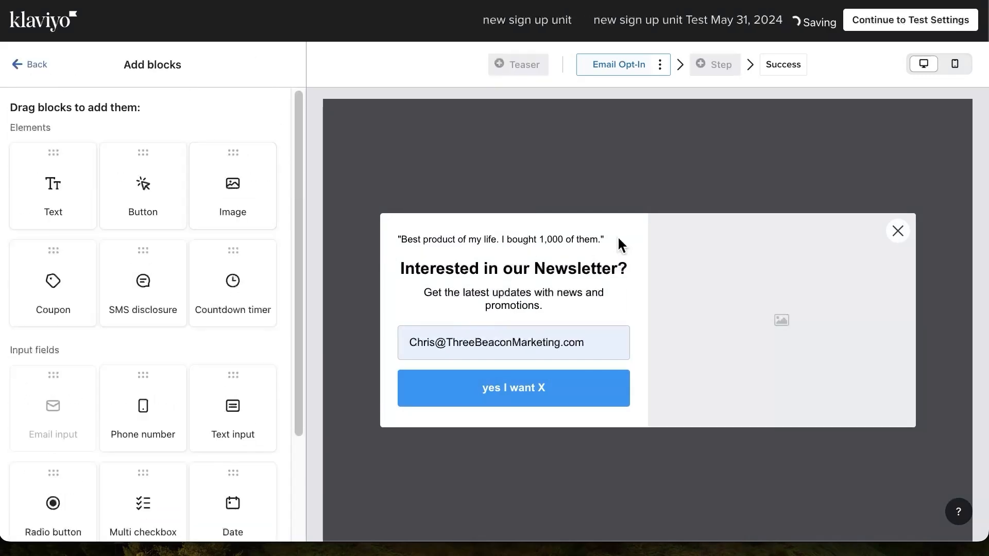
Delete the customer quote text block from Sign Up Unit 3 and select the new image block
click(617, 236)
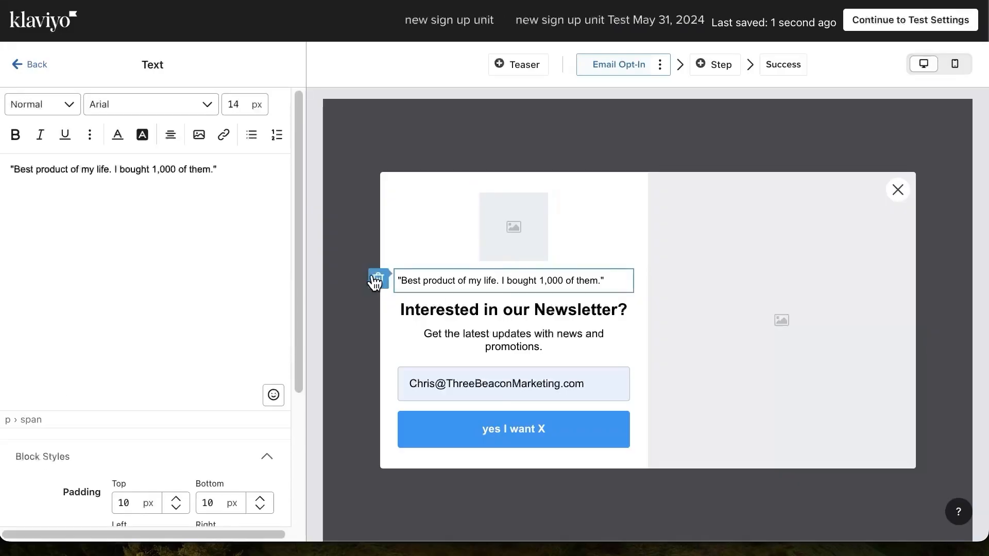
click(377, 279)
click(708, 305)
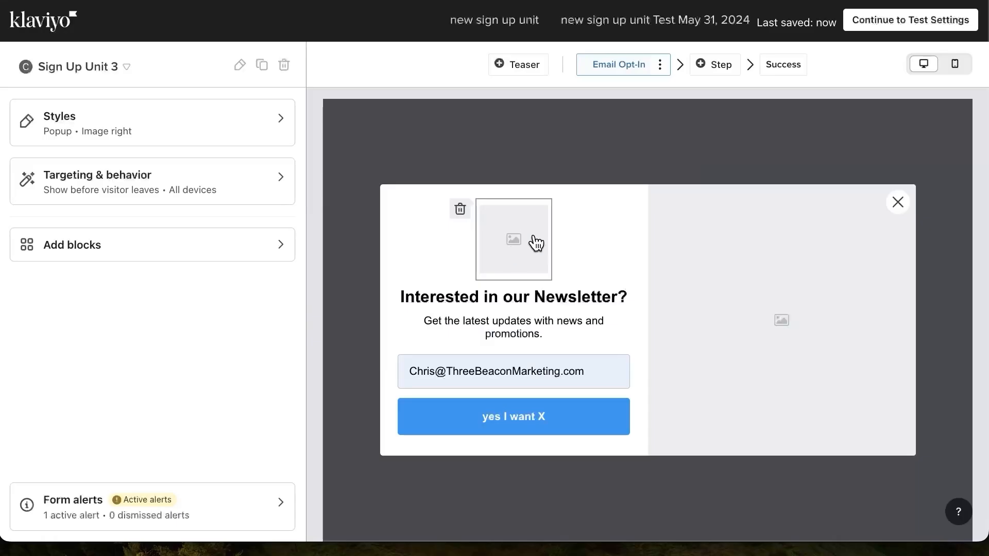
click(535, 243)
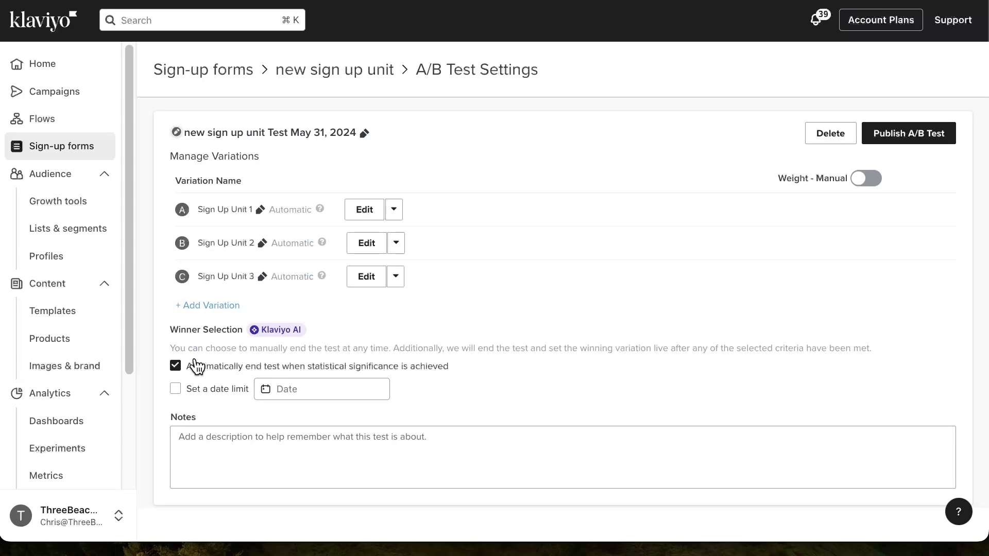
Turn off automatically ending the test at statistical significance and enable a date limit of Jun 30, 2024
drag(170, 329, 237, 348)
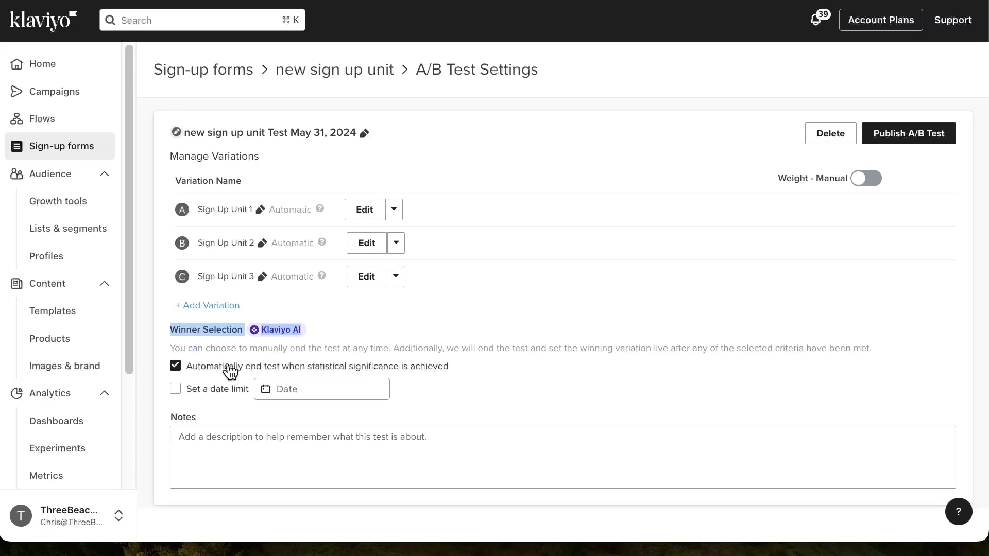
click(588, 301)
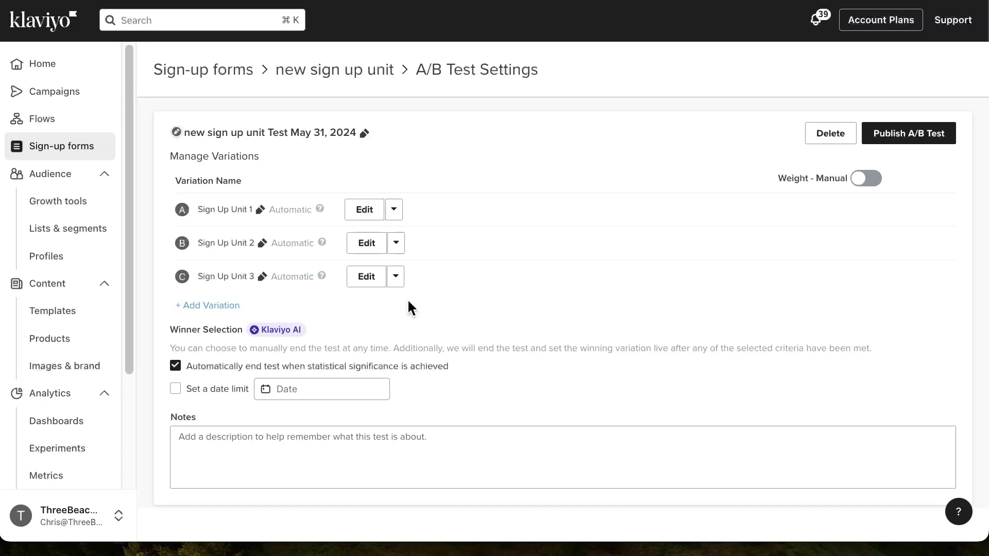
click(176, 368)
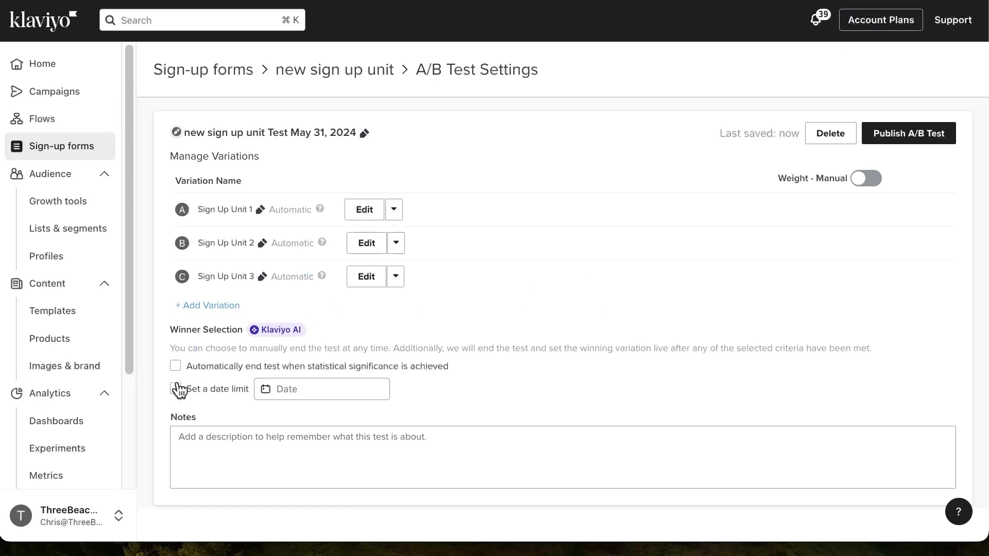
click(175, 389)
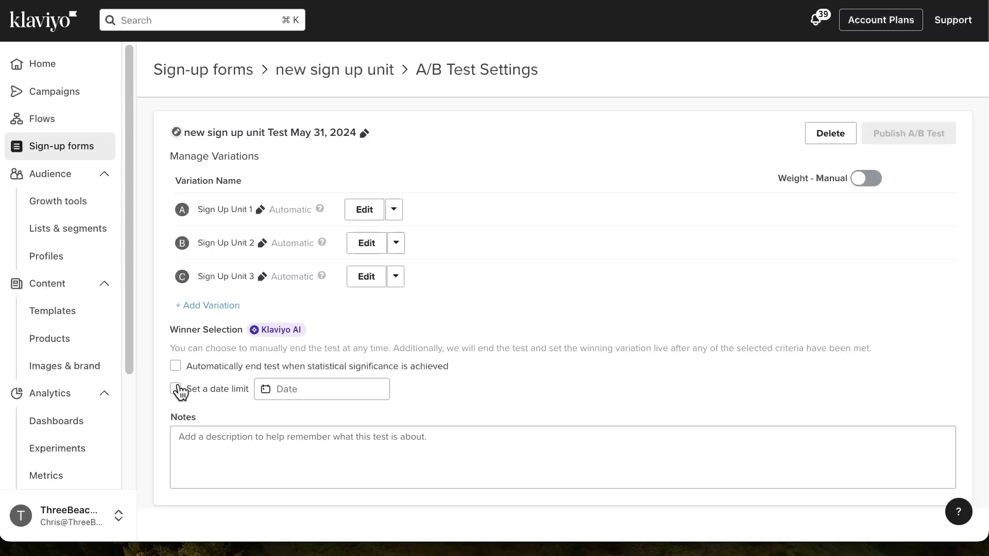
click(294, 383)
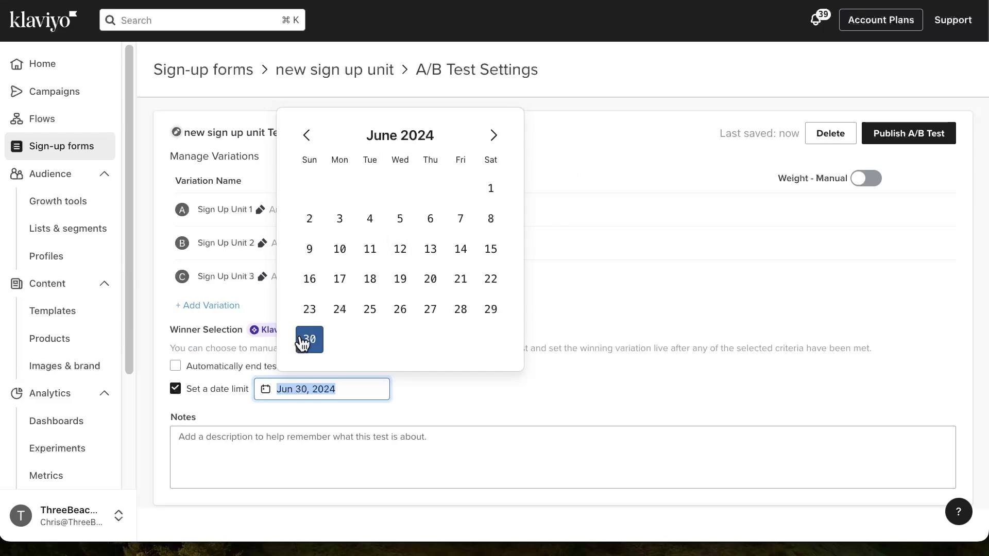
click(326, 437)
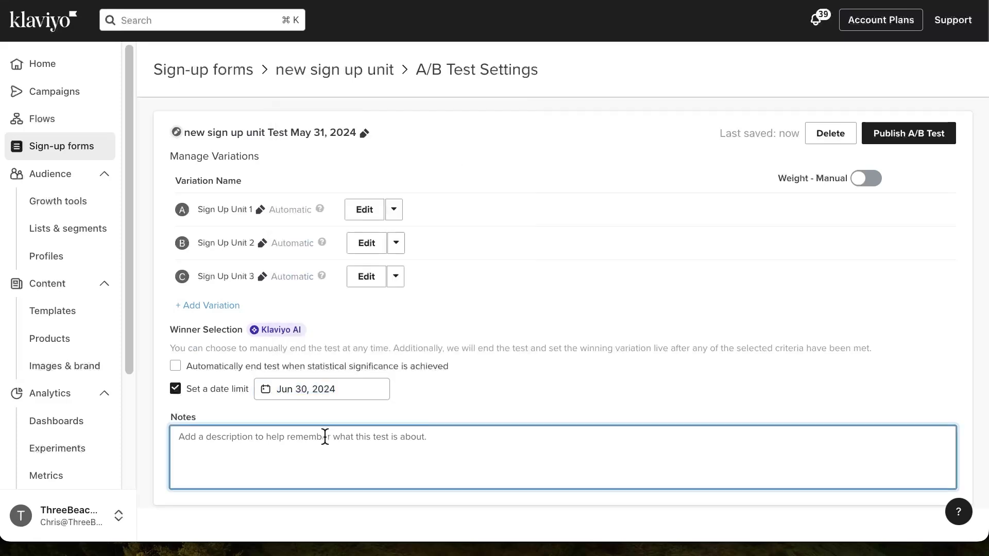